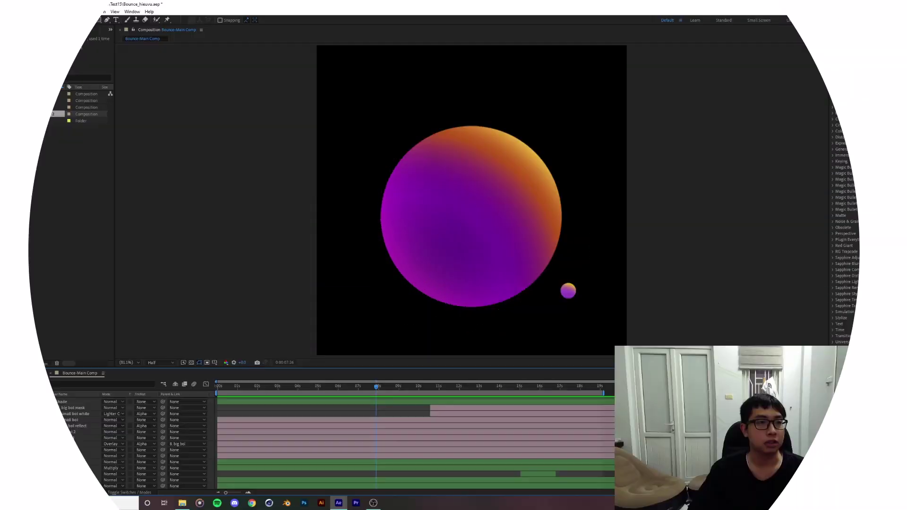
Step: Create a new composition with a width of 1080 px and a height of 1080 px
click(47, 13)
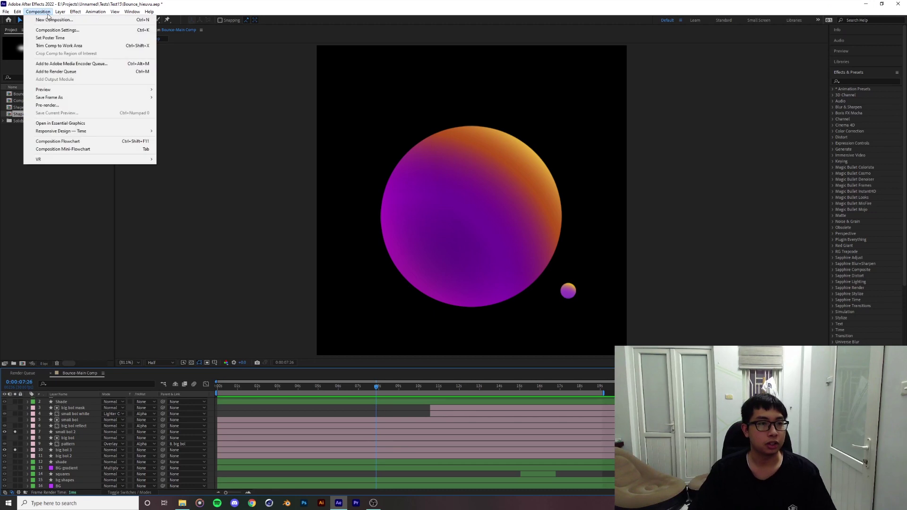
click(57, 29)
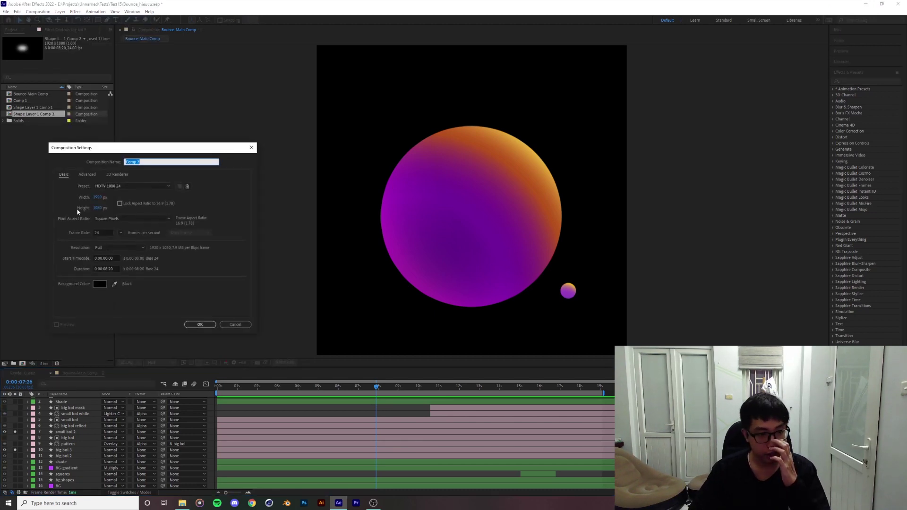
click(97, 197)
text(1080)
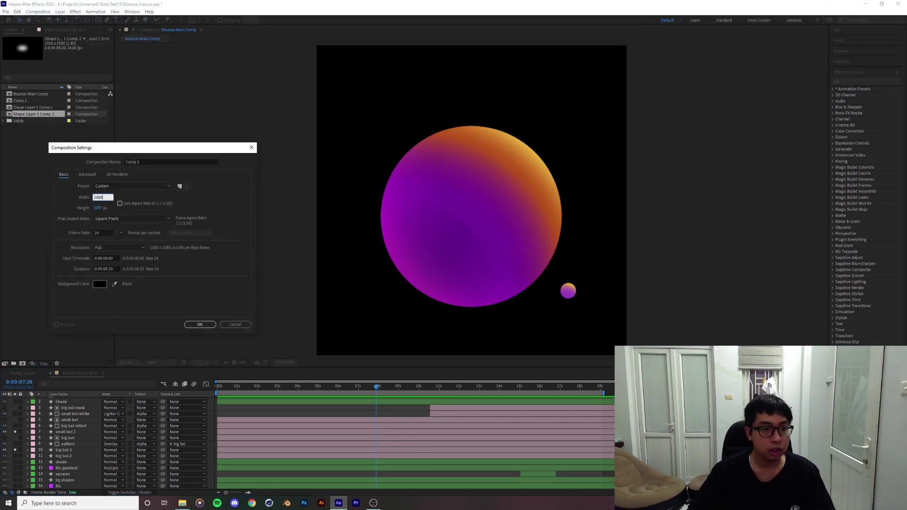
key(Return)
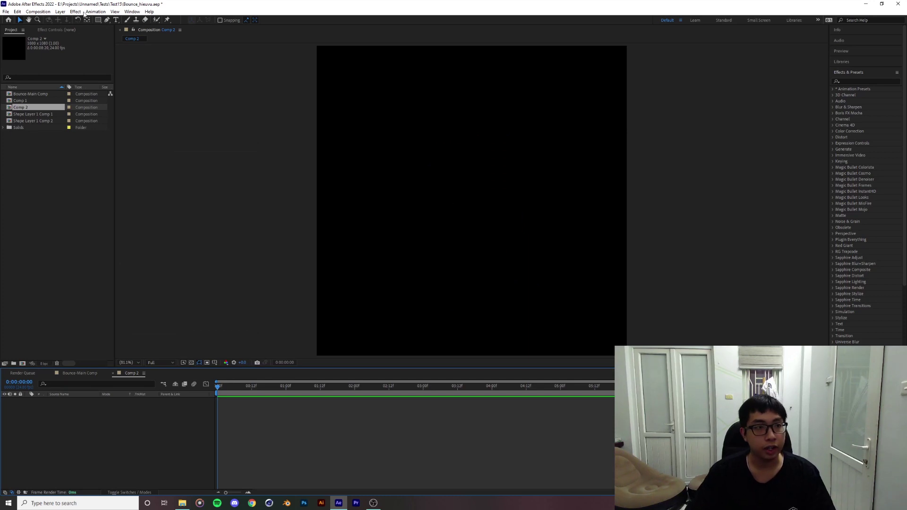
Step: Add a shape layer and give it a white ellipse that fills the whole 1080 px composition
click(60, 11)
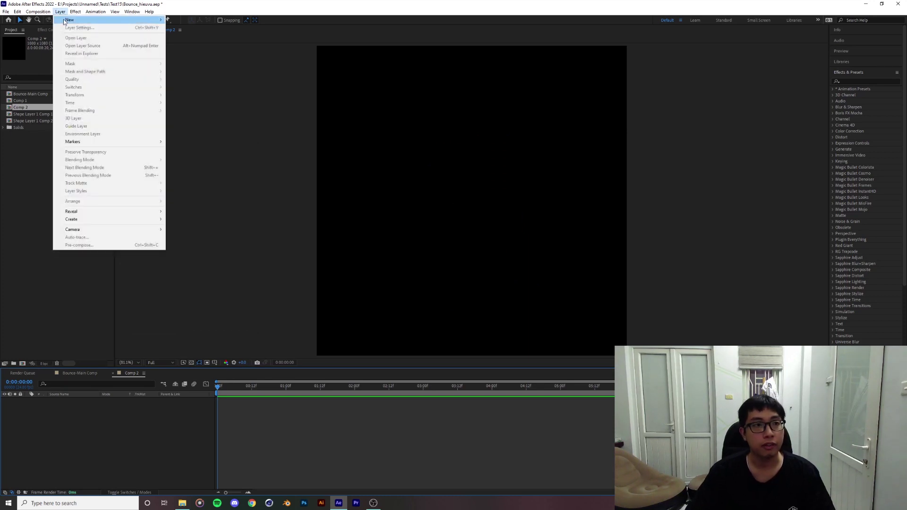
mouse_move(65, 21)
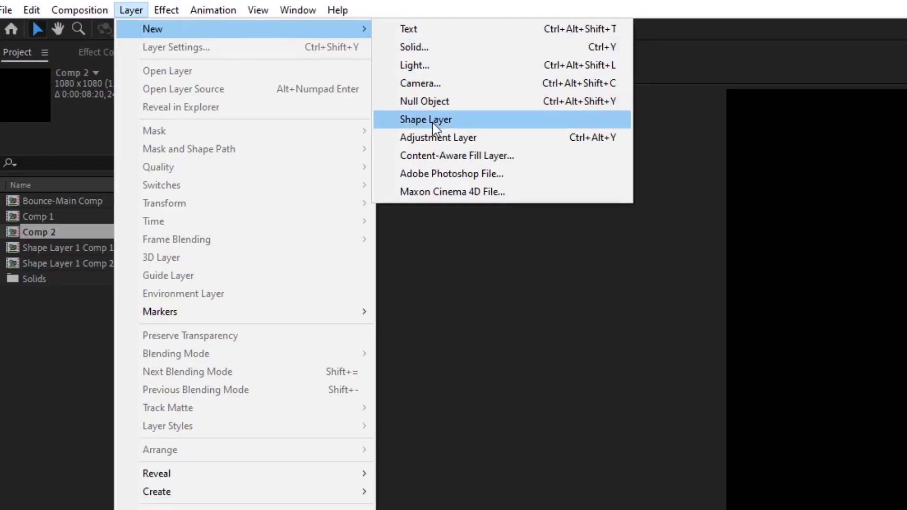
click(433, 122)
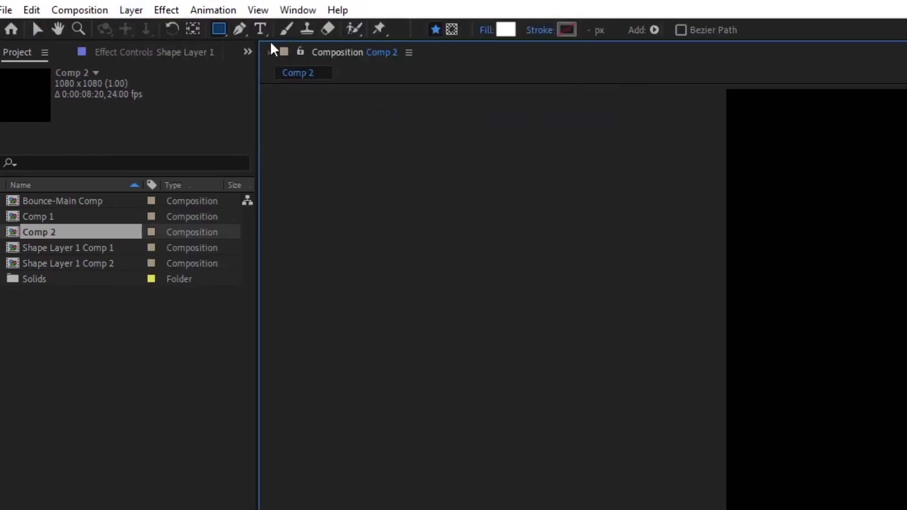
click(220, 30)
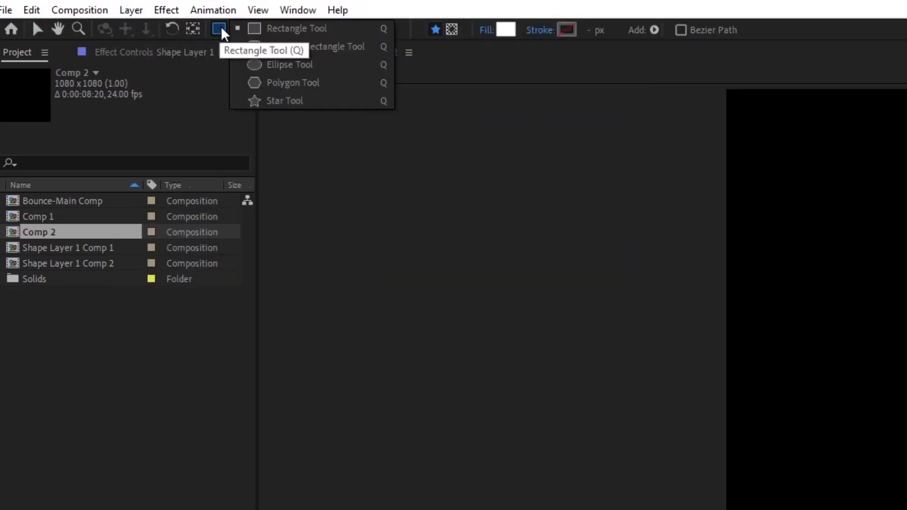
click(272, 68)
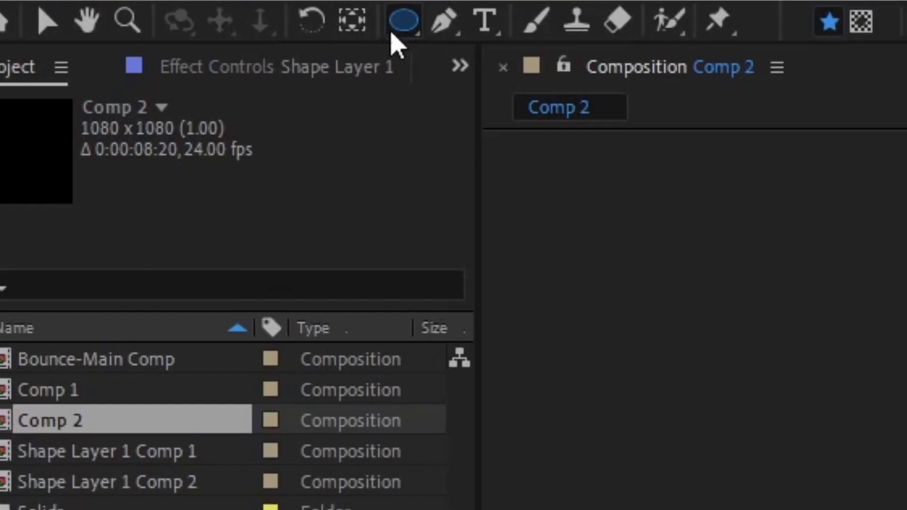
double_click(404, 22)
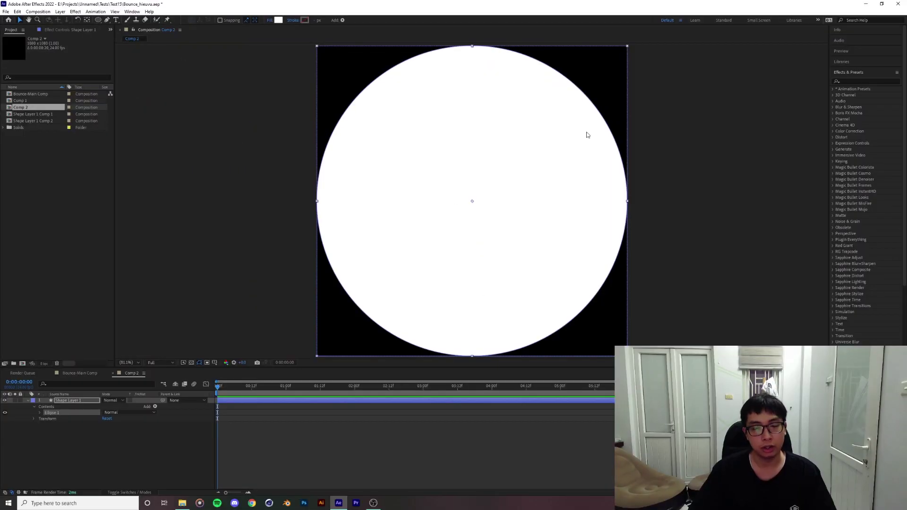
Step: Reduce the ellipse path's size to about 683 px and recentre the layer's anchor point in the circle
click(39, 413)
click(46, 419)
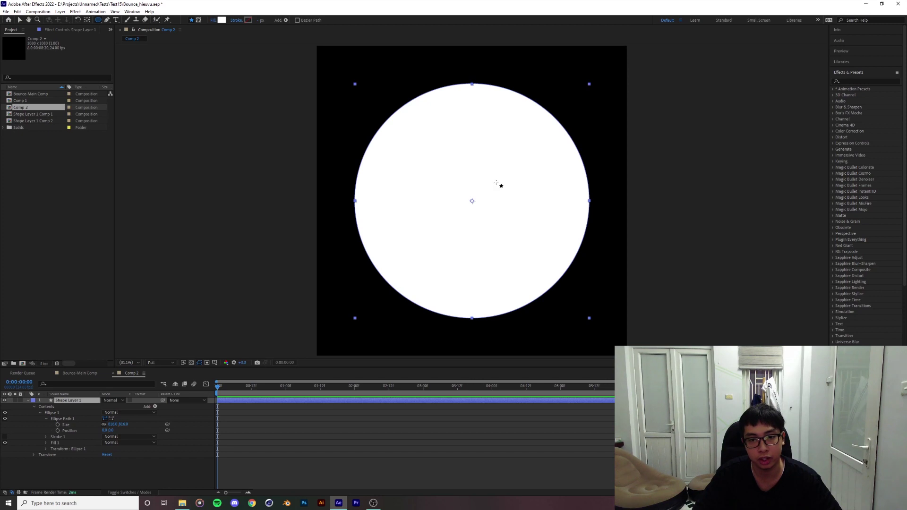
key(y)
drag(472, 200, 450, 197)
key(ctrl+alt+Home)
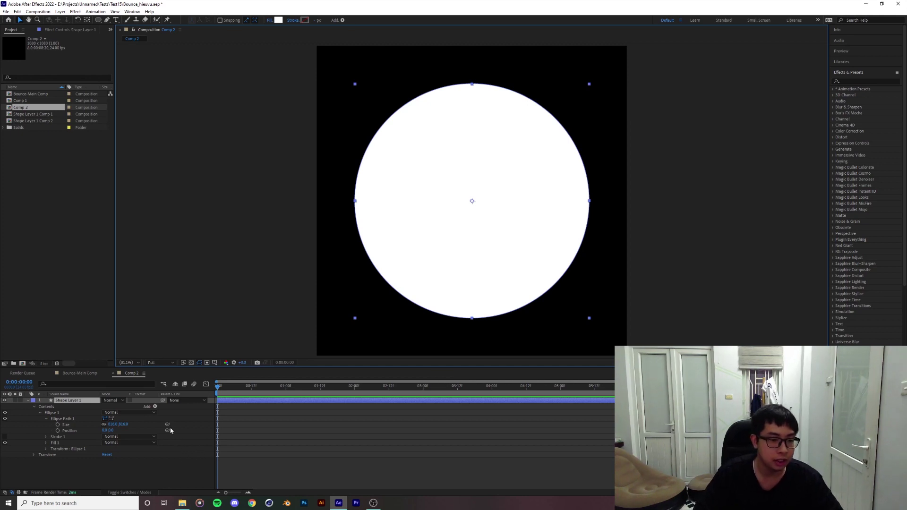
drag(118, 424, 179, 427)
Step: Change the circle's fill to a linear gradient and stretch the gradient line diagonally across the circle
click(270, 21)
click(276, 210)
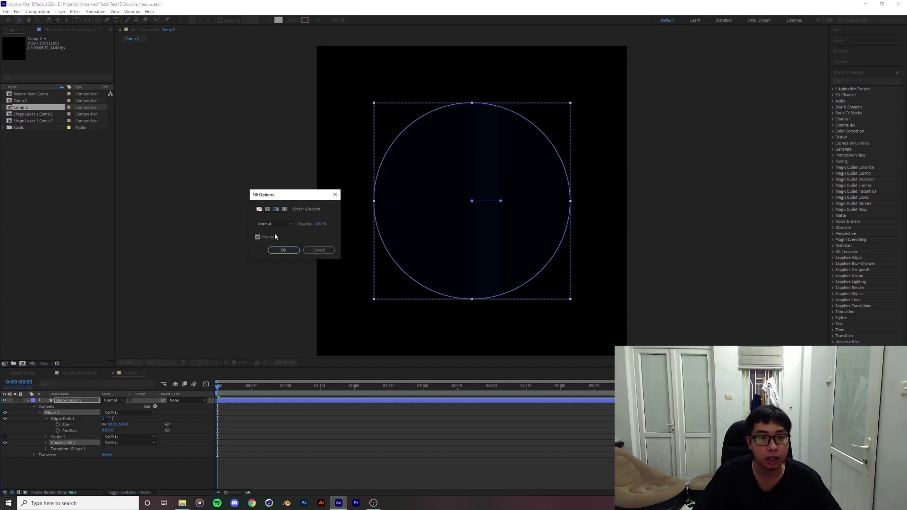
click(284, 250)
drag(472, 201, 422, 218)
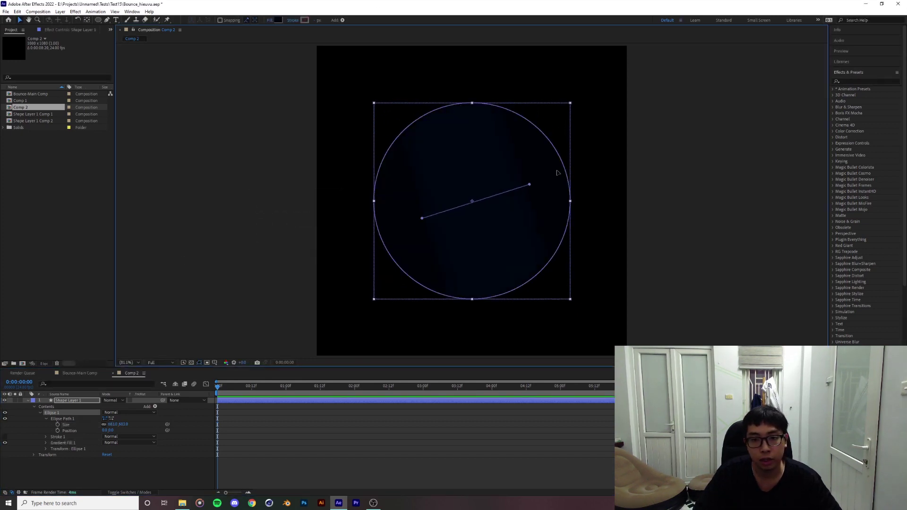
Step: Recolour the middle and end stops of the circle's gradient to magenta FF00DE
click(279, 21)
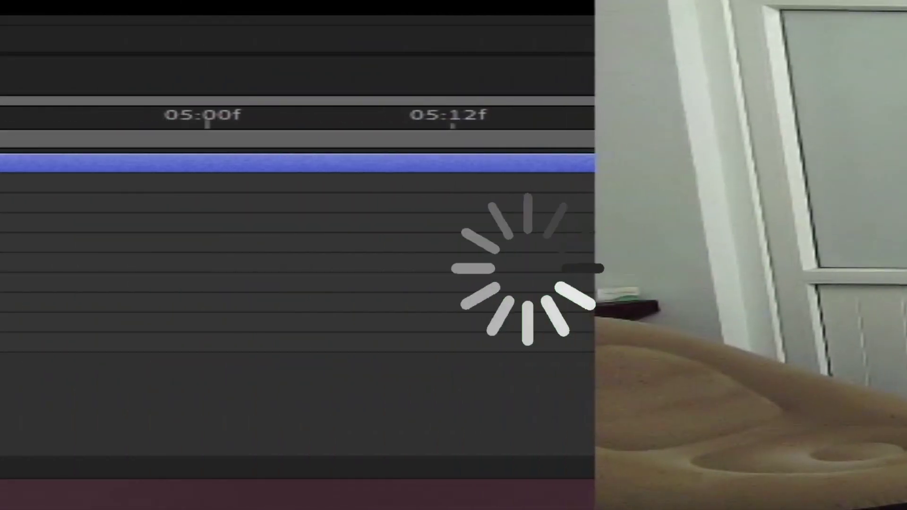
click(88, 237)
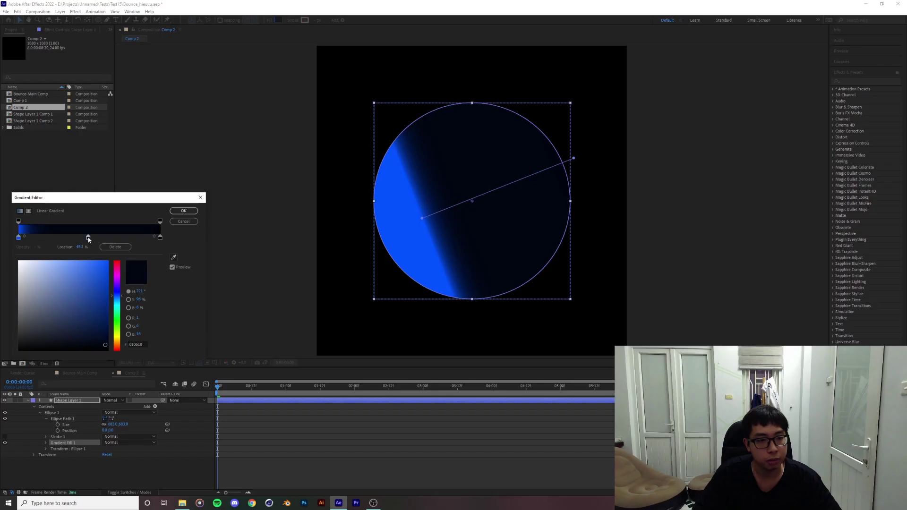
click(106, 269)
click(160, 237)
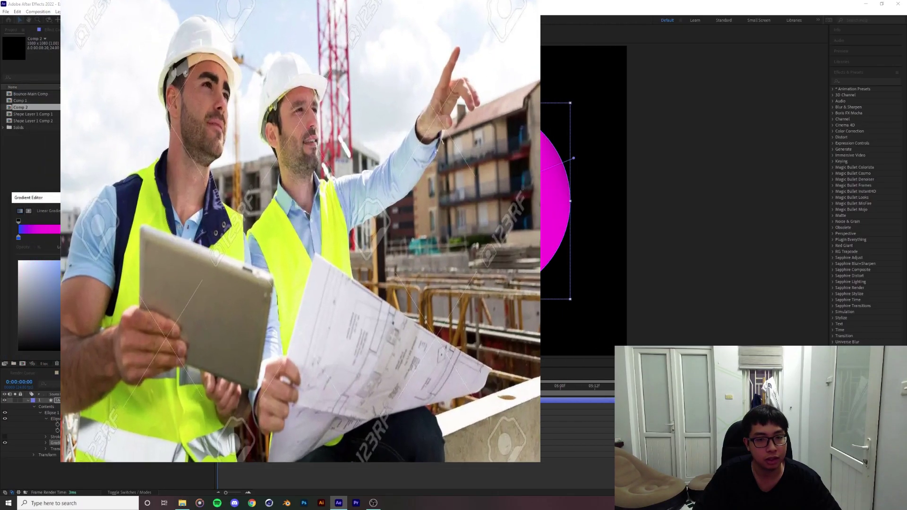
click(117, 274)
click(106, 268)
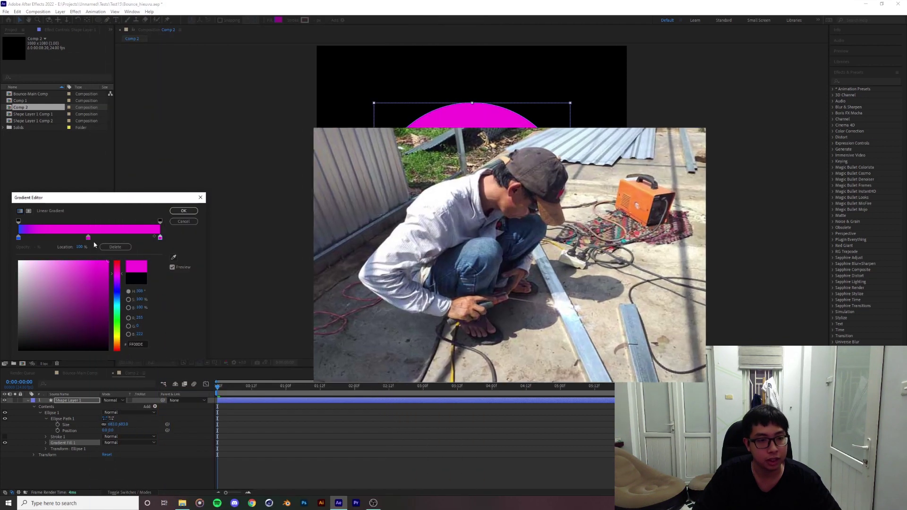
Step: Delete the blue start stop from the circle's gradient and apply the gradient
click(18, 238)
click(115, 246)
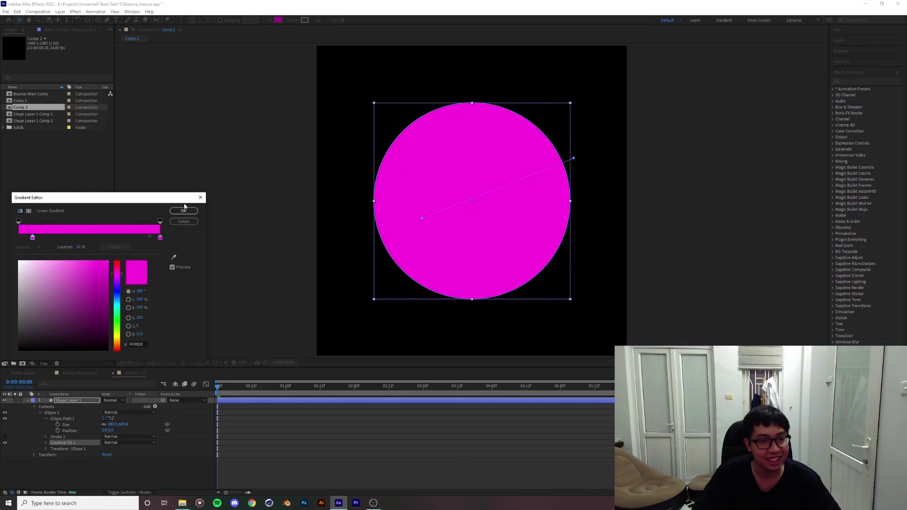
click(183, 211)
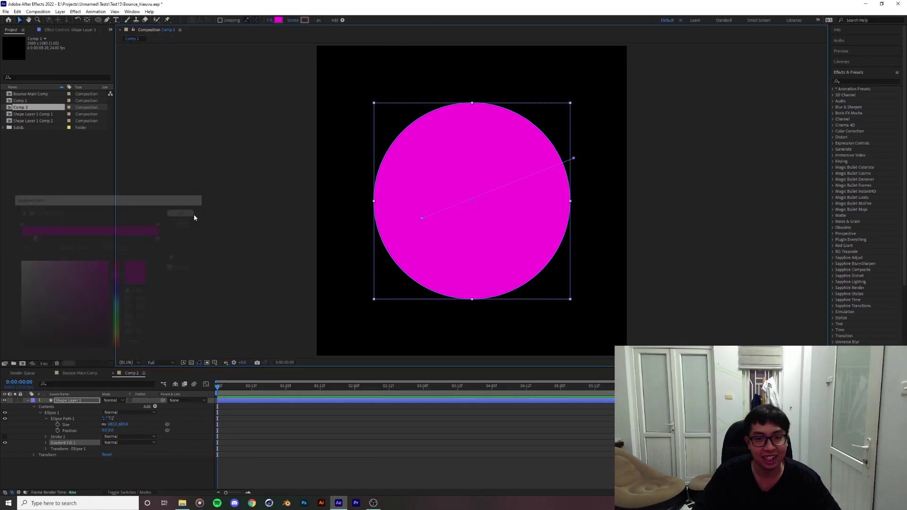
Step: Collapse the properties of Shape Layer 1 and duplicate the layer
click(97, 402)
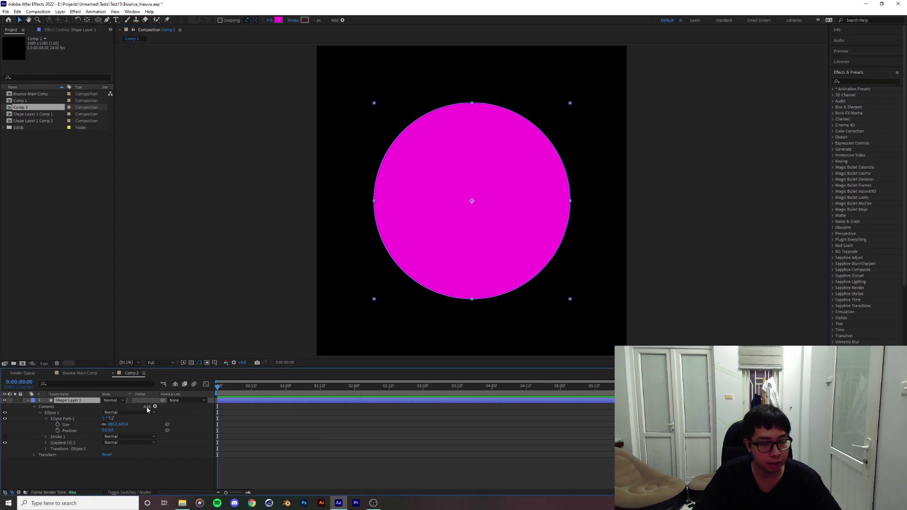
key(u)
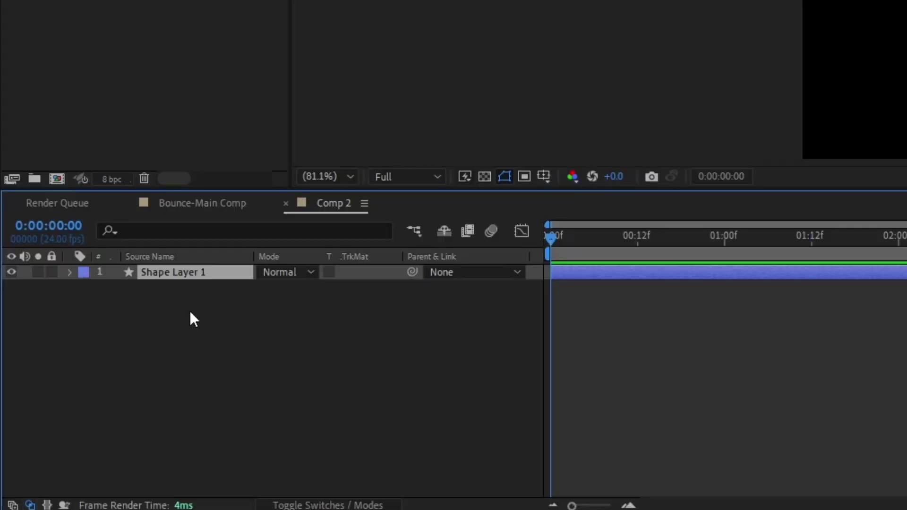
key(ctrl+d)
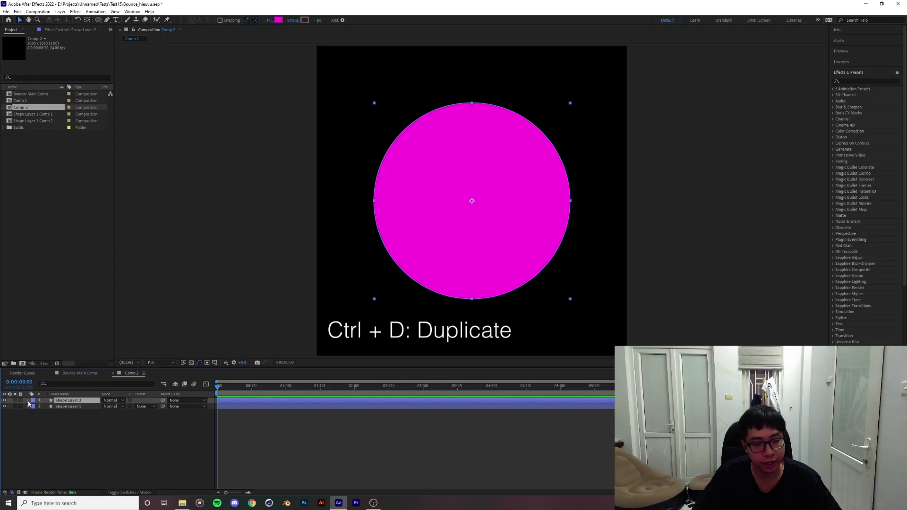
Step: Reduce the ellipse path size of the duplicated Shape Layer 2 to about 325 px
click(28, 400)
click(34, 406)
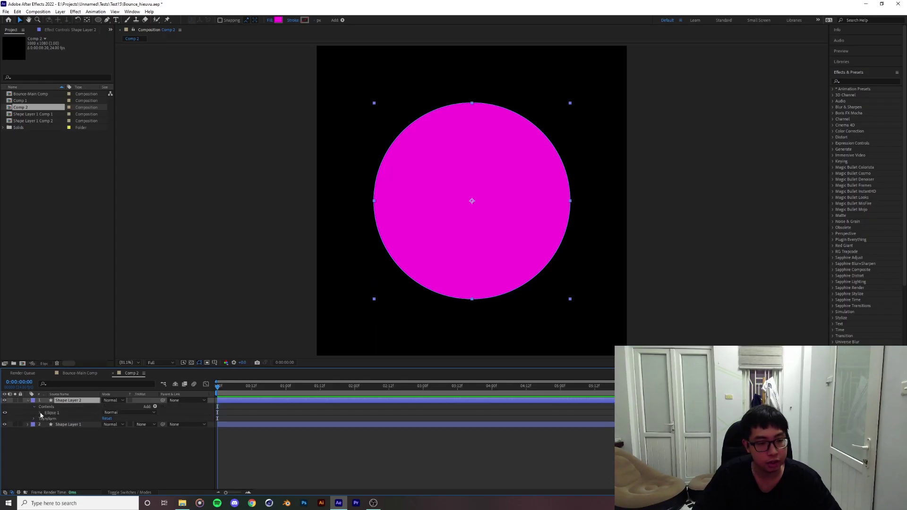
click(40, 413)
click(46, 419)
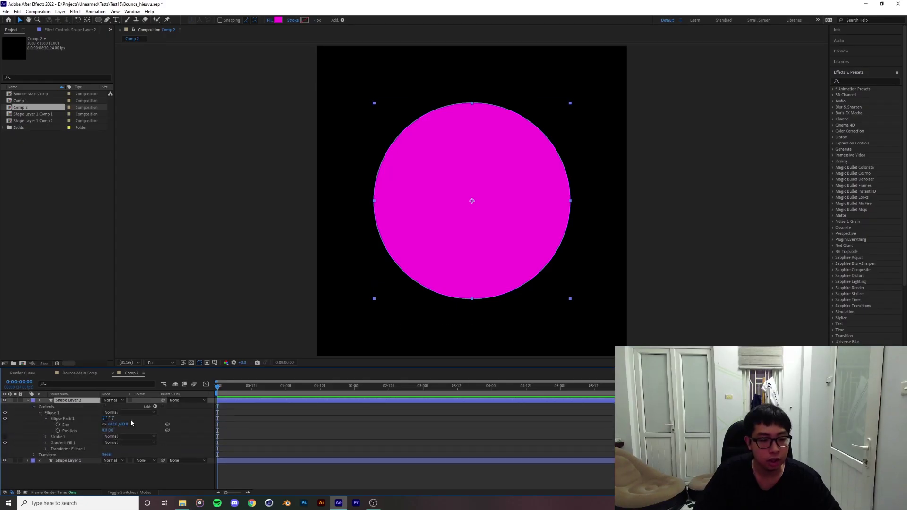
drag(124, 427, 121, 375)
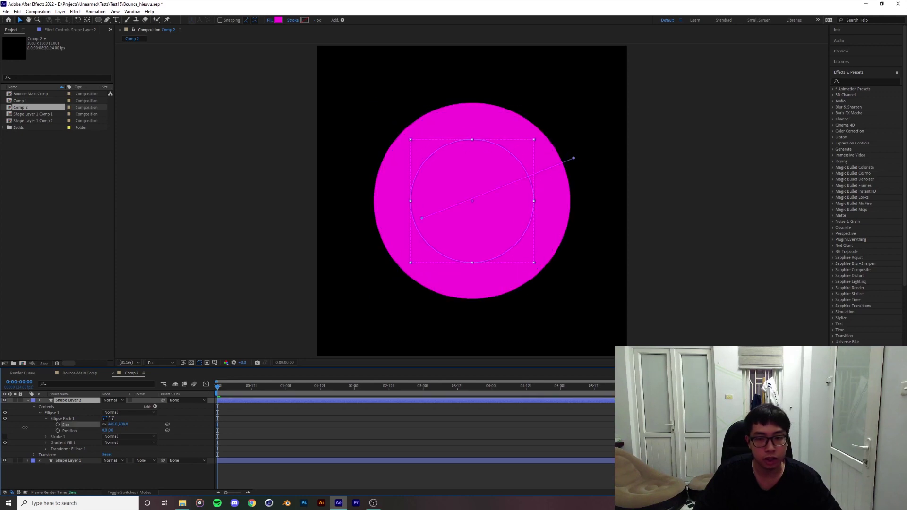
Step: Recolour the smaller circle's gradient from light blue at the start stop to blue 0024FF at the end stop
click(278, 20)
click(32, 237)
mouse_move(119, 280)
mouse_down()
mouse_move(117, 321)
mouse_move(117, 292)
mouse_up()
click(160, 238)
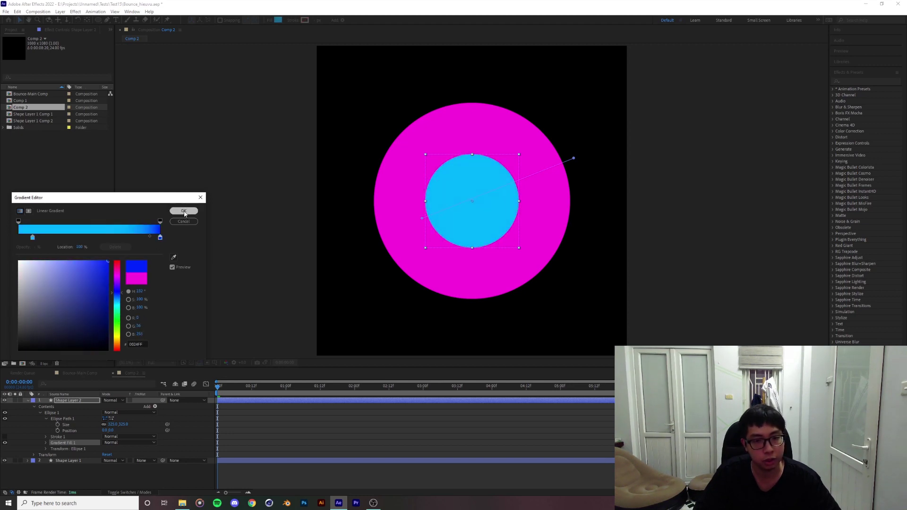
click(184, 211)
Step: Shrink the blue circle's ellipse path size to about 147 px and collapse the layer's shape properties
drag(122, 424, 58, 425)
click(225, 427)
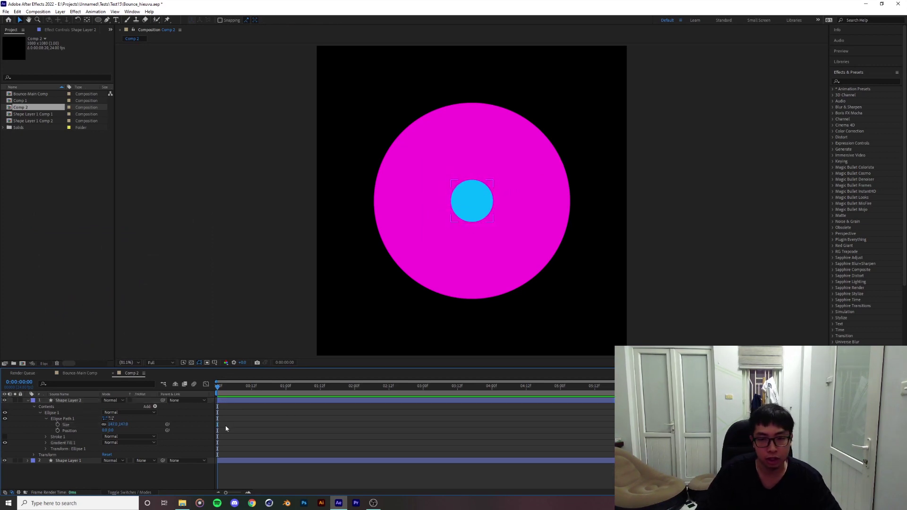
click(119, 420)
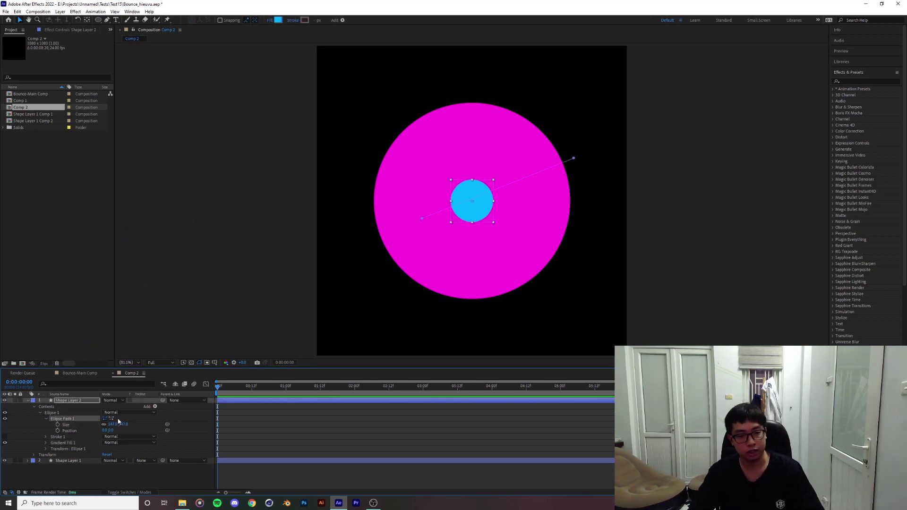
click(46, 419)
click(34, 406)
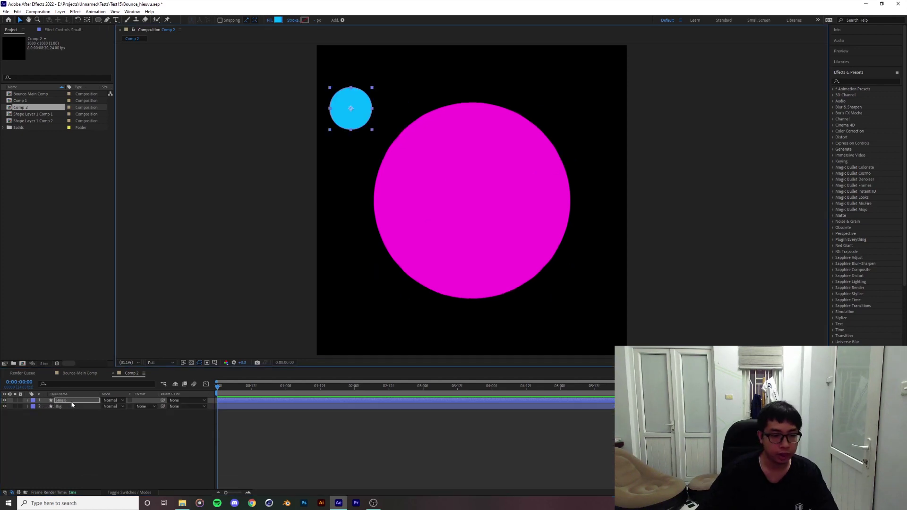
Step: Show the Small layer's Position property and set its first keyframe at 0:00:00:00
click(71, 401)
key(p)
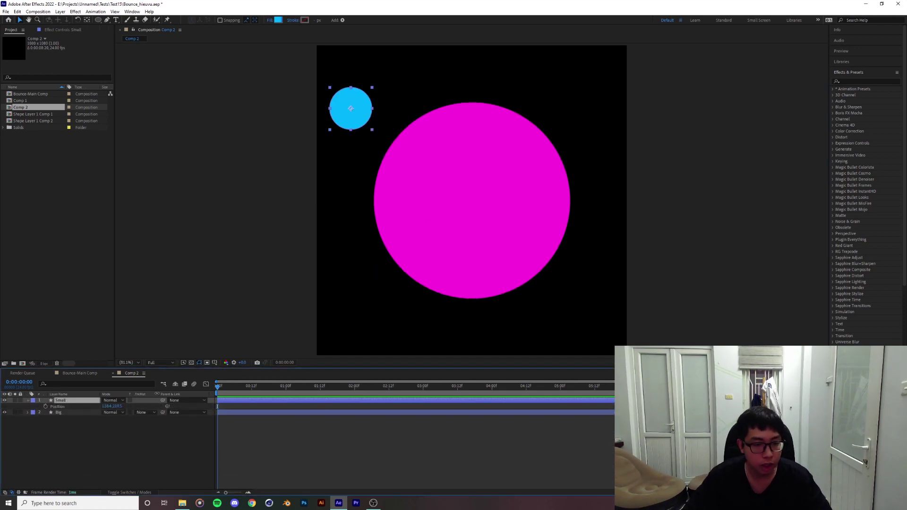
click(43, 411)
click(46, 406)
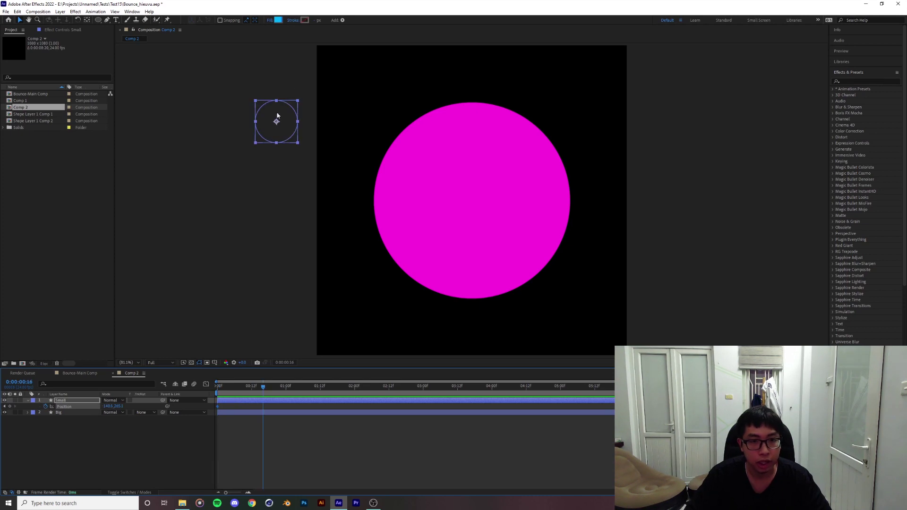
Step: Keyframe the small circle inside the upper-left frame at 0:00:00:16, on the big circle's upper-left edge at 0:00:01:09, and above it at 0:00:02:03
drag(275, 122, 362, 86)
drag(265, 386, 311, 392)
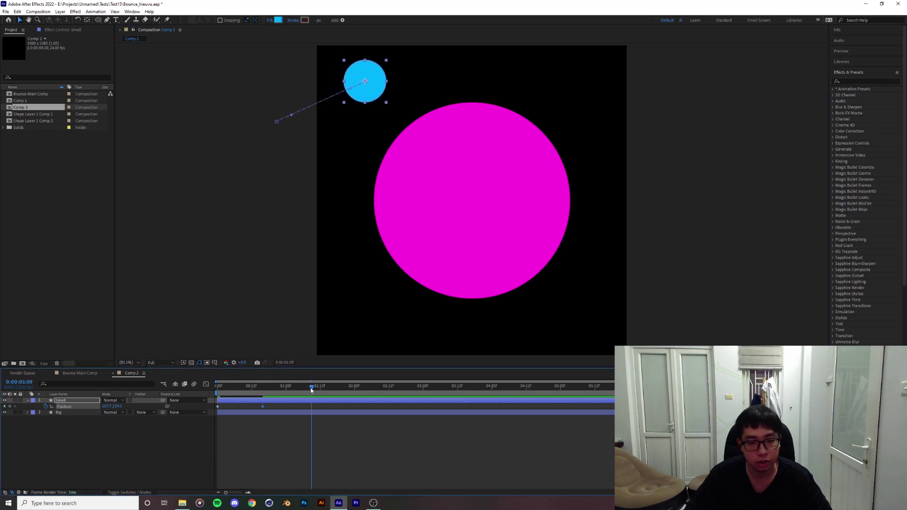
drag(364, 82, 417, 132)
drag(310, 394, 350, 395)
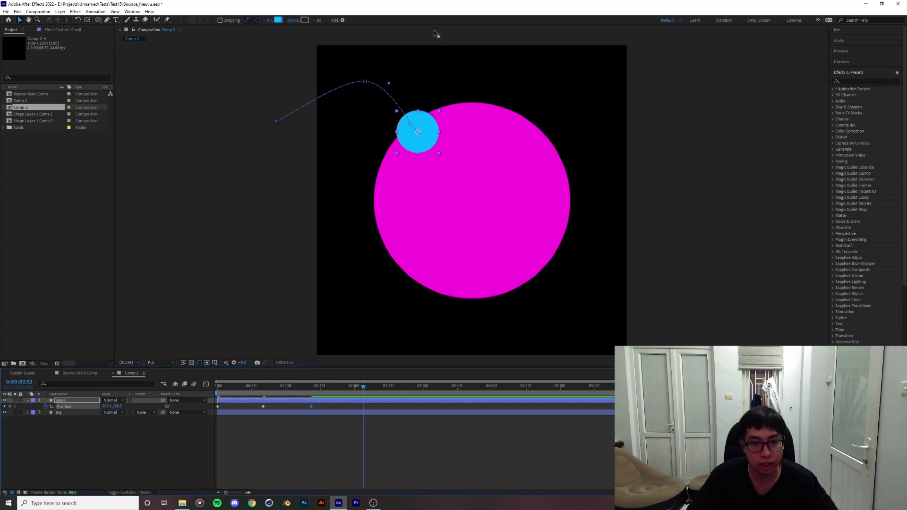
drag(423, 130, 441, 73)
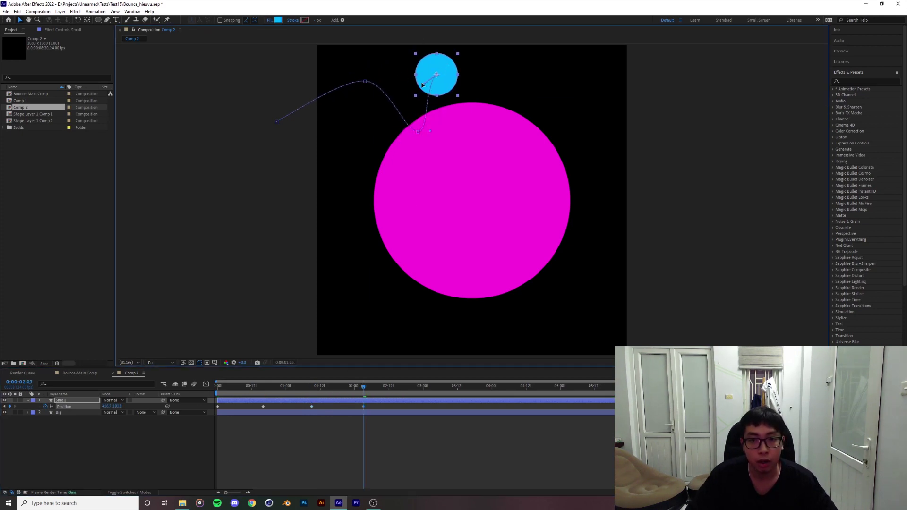
Step: Preview the bounce, move the second Position keyframe to 0:00:00:20 and the third slightly earlier, and apply Easy Ease to both
key(Home)
key(space)
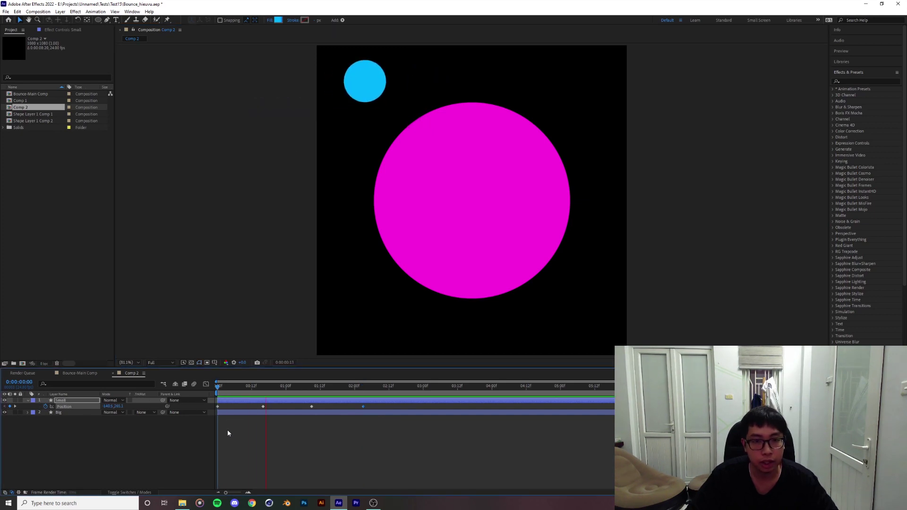
drag(364, 387, 275, 407)
drag(266, 404, 324, 407)
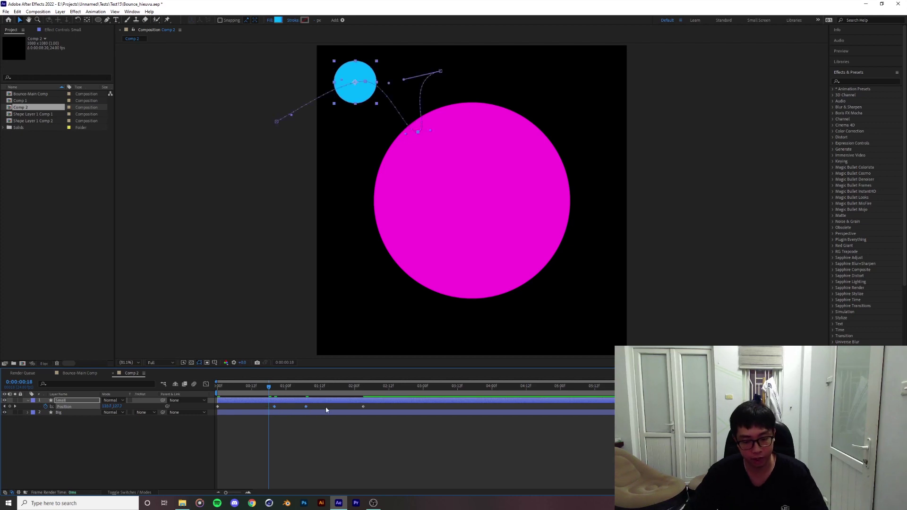
key(F9)
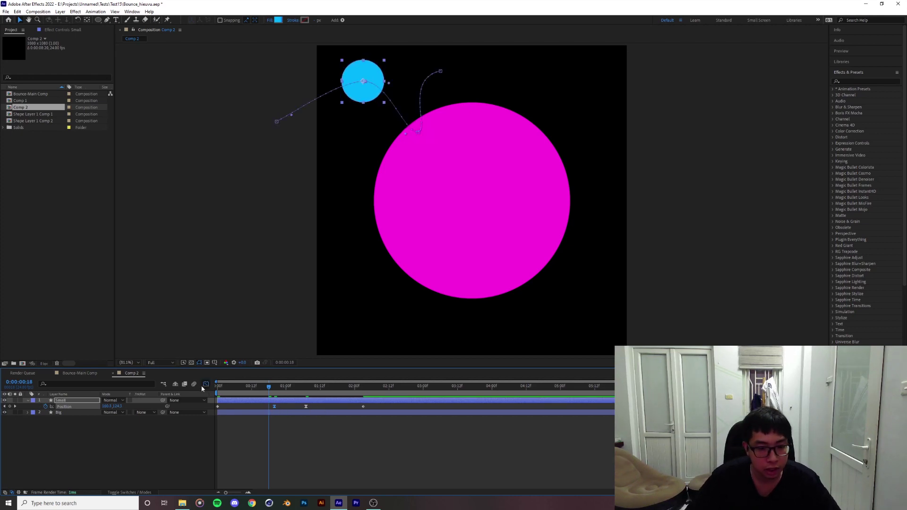
Step: Reshape the small circle's Position speed graph to peak sharply before impact and slow to 0 px/sec at the last keyframe, and preview it
click(206, 384)
drag(266, 471, 248, 472)
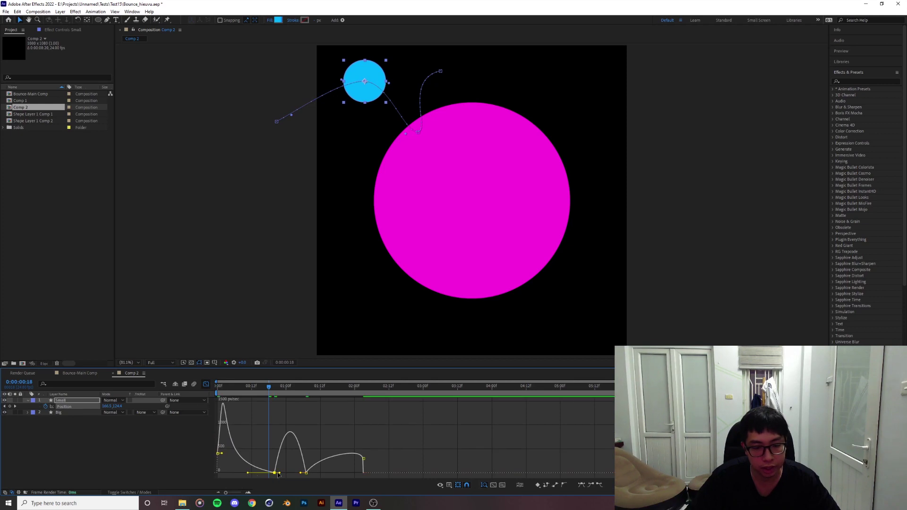
key(space)
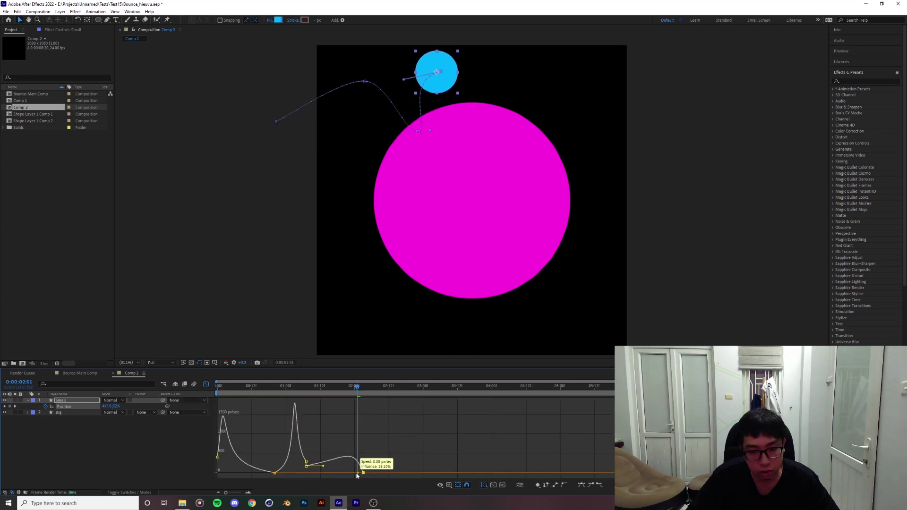
drag(358, 472, 322, 462)
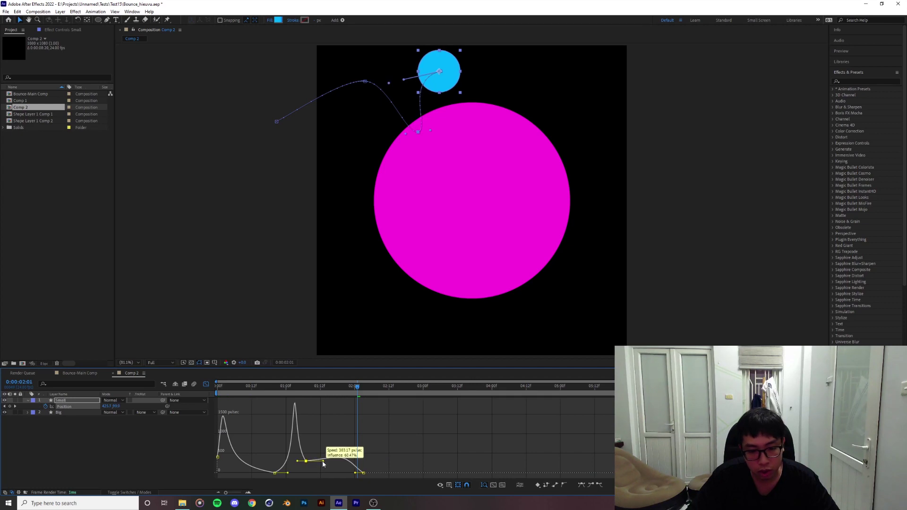
key(space)
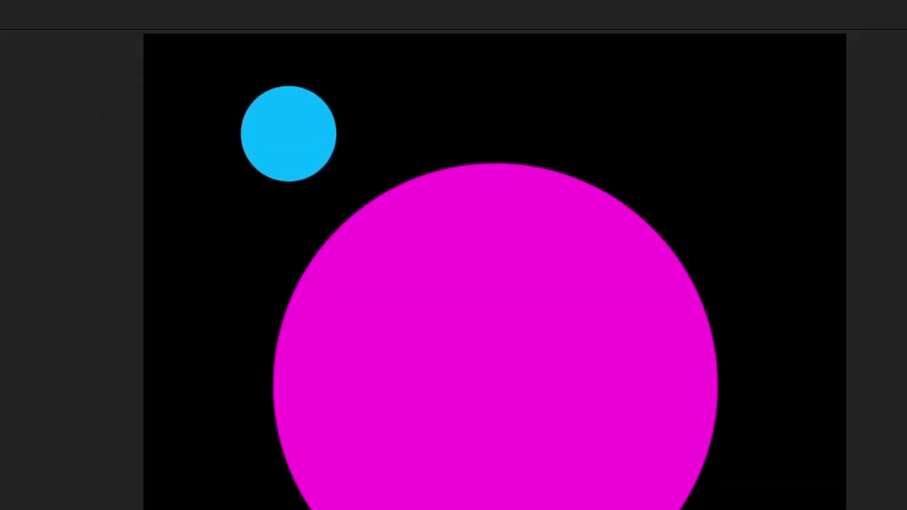
key(space)
click(205, 383)
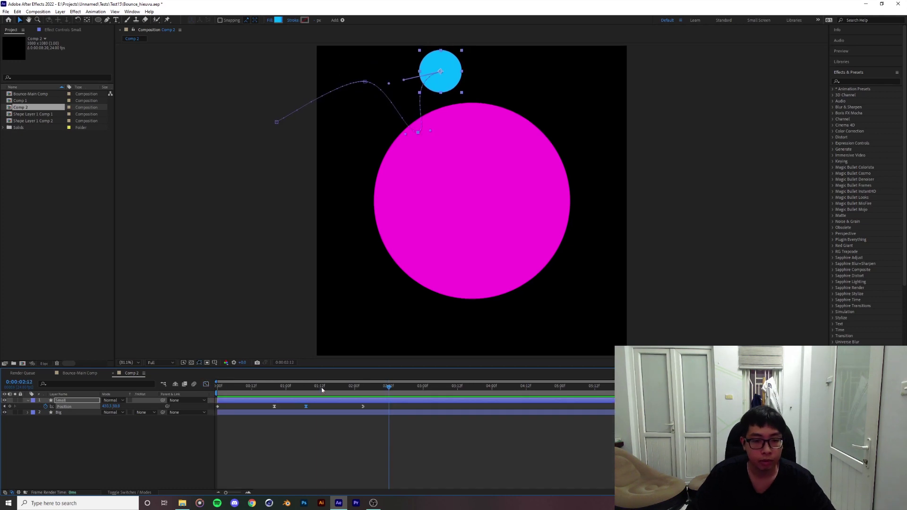
Step: Apply the CC Smear effect to the Big layer and place its To point at 236.7, 201.7 beside the circle's upper-left edge
drag(321, 386, 263, 404)
click(265, 412)
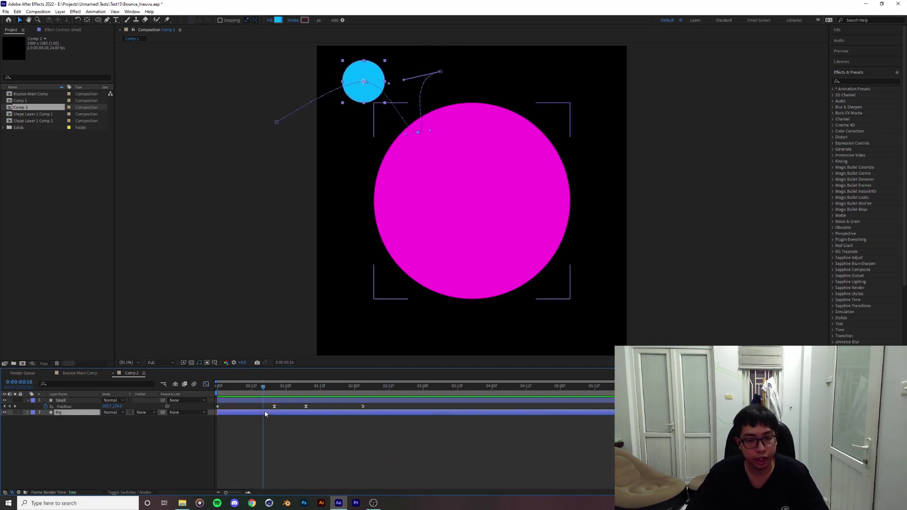
click(859, 79)
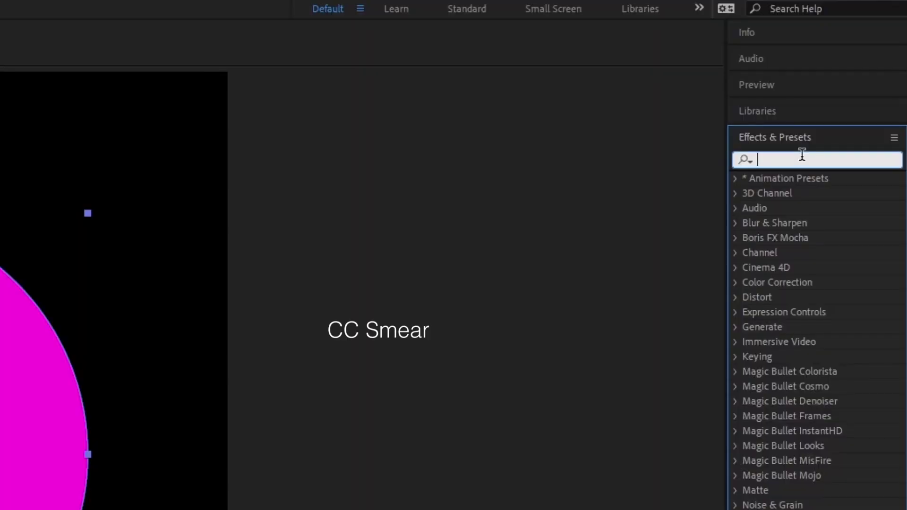
text(smear)
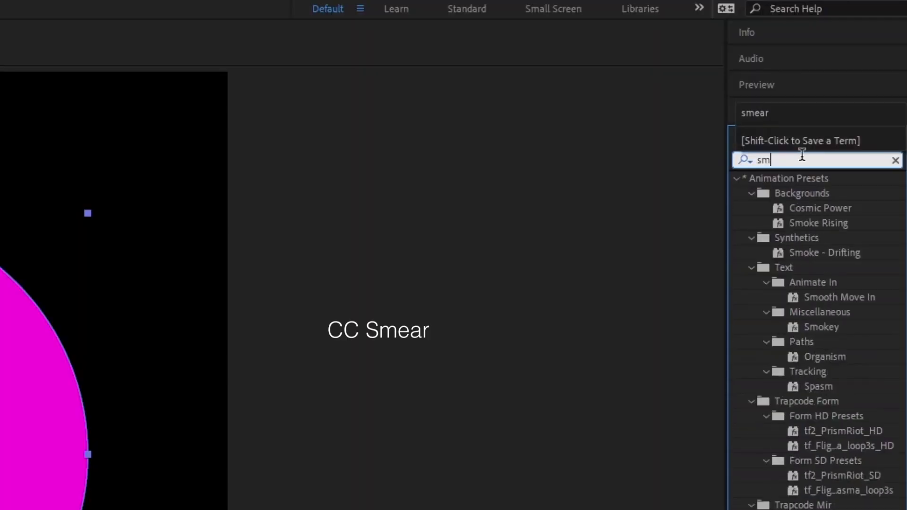
drag(804, 191, 61, 412)
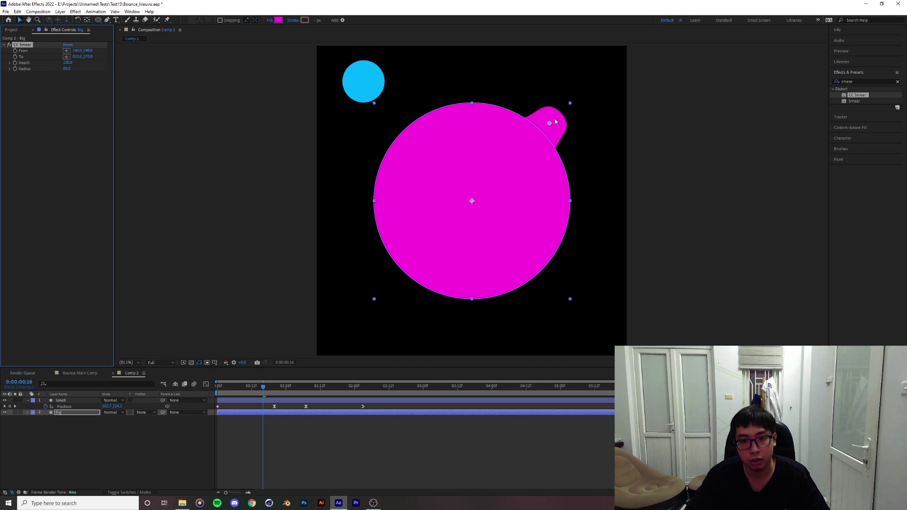
mouse_move(549, 123)
mouse_down()
mouse_move(475, 95)
mouse_move(373, 92)
mouse_move(382, 102)
mouse_move(453, 92)
mouse_move(411, 93)
mouse_up()
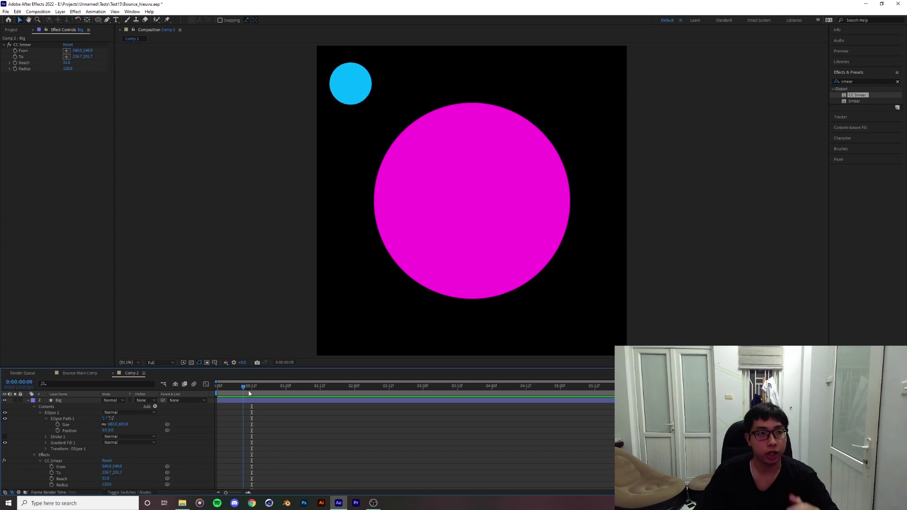
drag(249, 391, 258, 393)
click(29, 51)
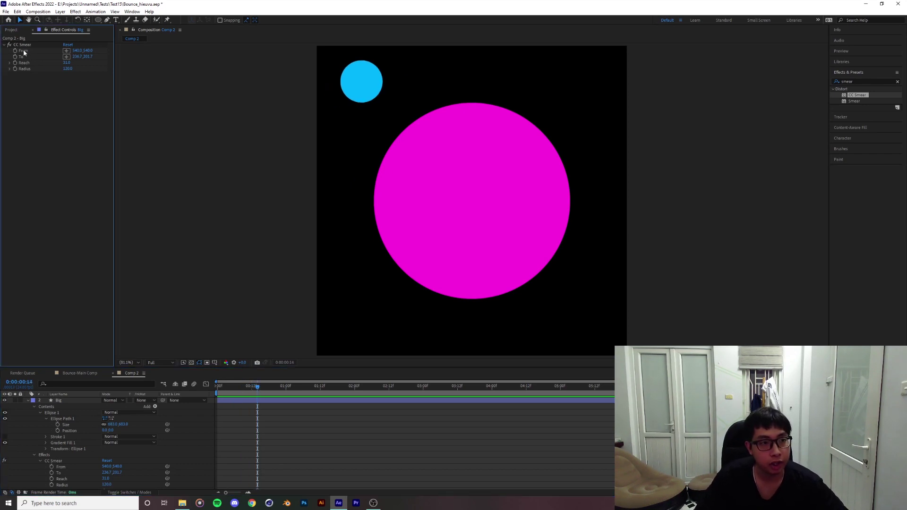
click(76, 56)
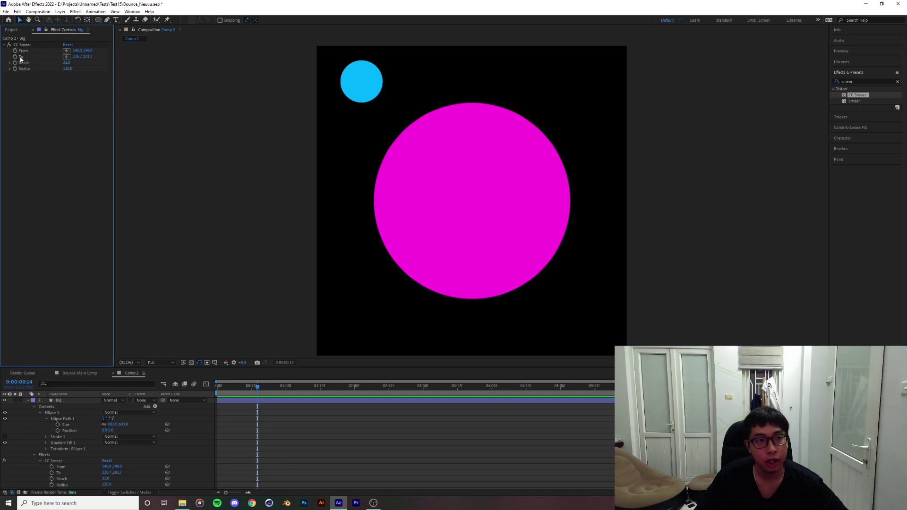
click(483, 201)
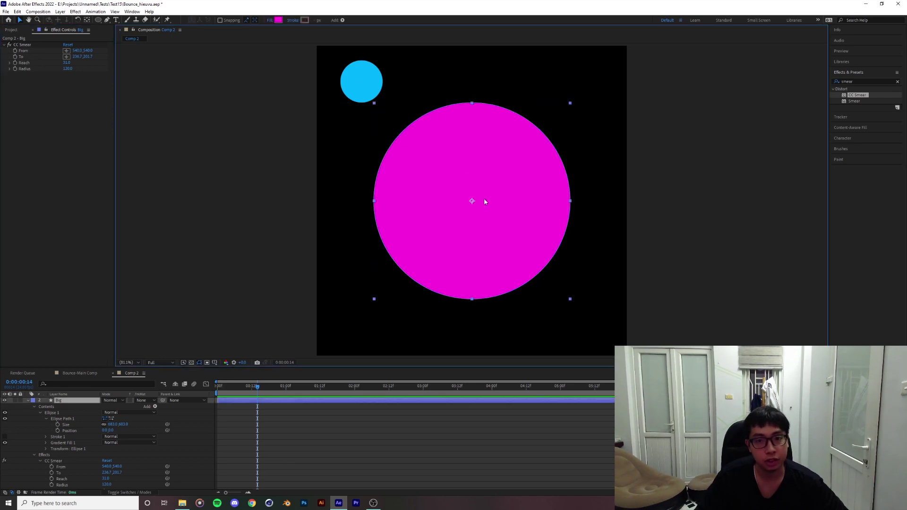
click(23, 54)
Step: Add an expression linking CC Smear's From point on the Big layer to the Small layer's Position
scroll(30, 472, down, 1)
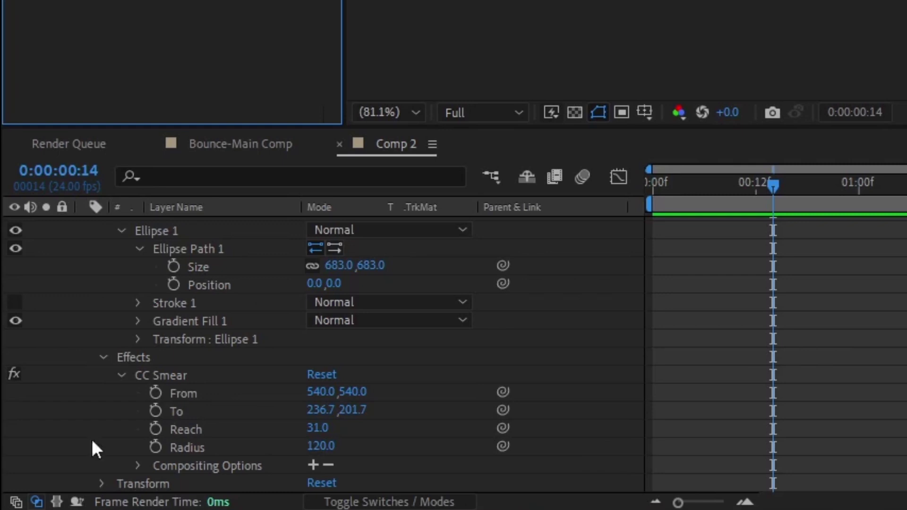
alt+click(154, 393)
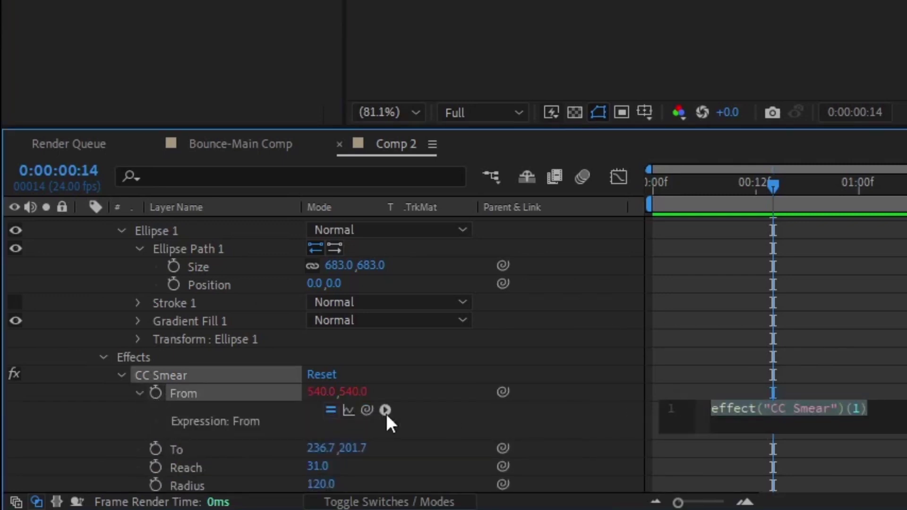
drag(368, 410, 220, 245)
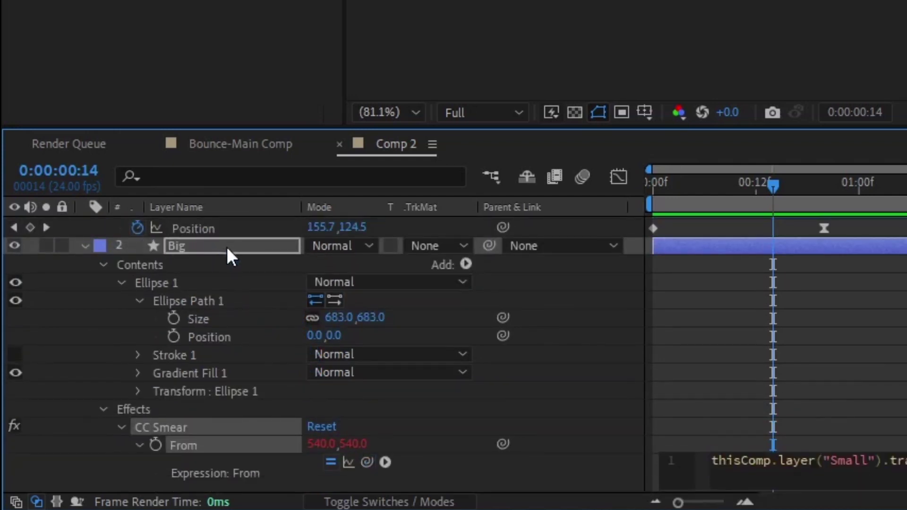
click(762, 358)
Step: Reveal the Big layer's transform properties and link CC Smear's To point to its own Position with the expression transform.position
scroll(254, 395, down, 3)
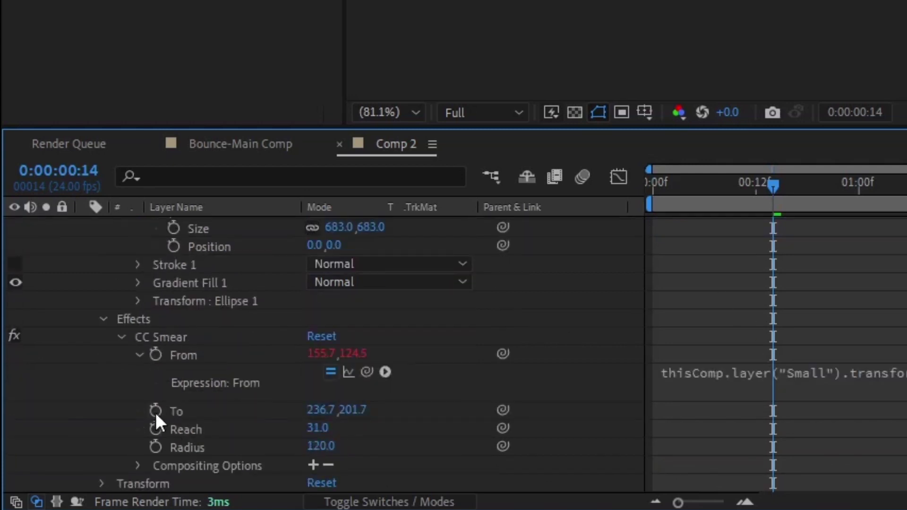
scroll(174, 264, up, 4)
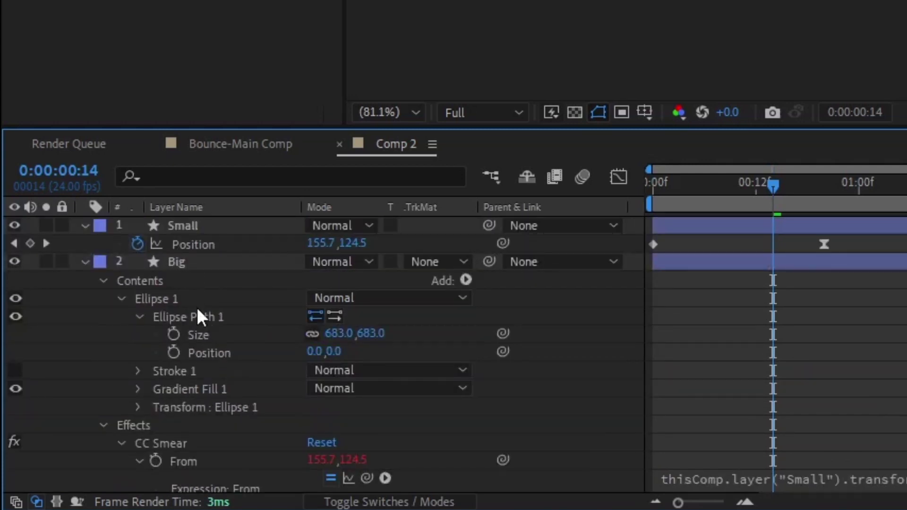
scroll(190, 357, down, 2)
scroll(179, 321, up, 2)
scroll(195, 340, down, 4)
click(101, 483)
scroll(106, 430, down, 3)
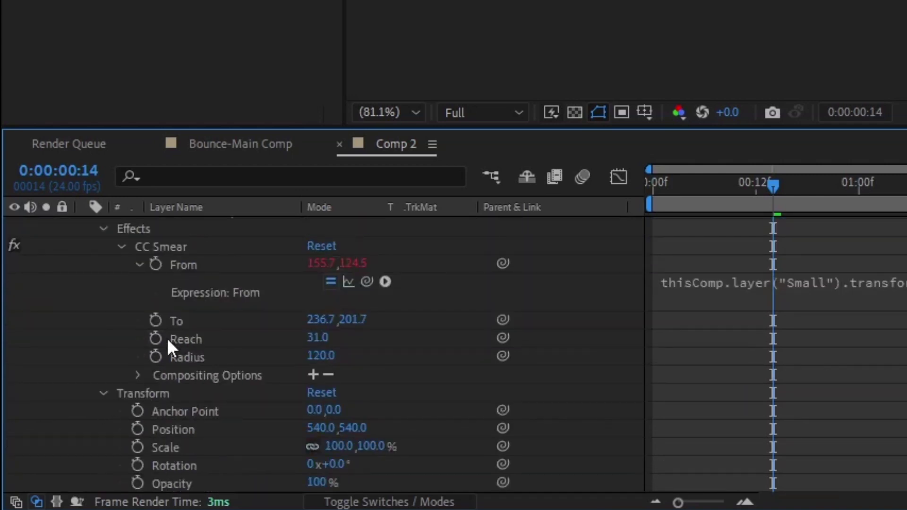
alt+click(155, 320)
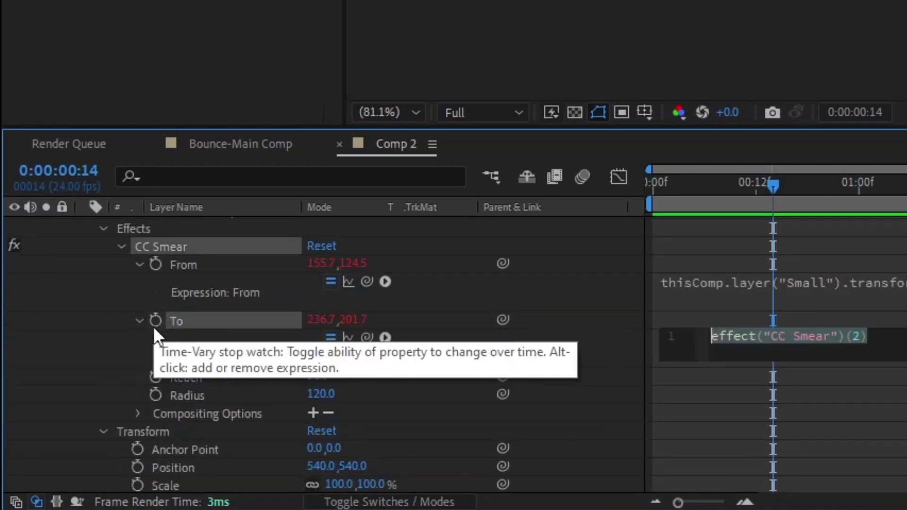
mouse_move(368, 337)
mouse_down()
mouse_move(195, 469)
mouse_move(205, 465)
mouse_up()
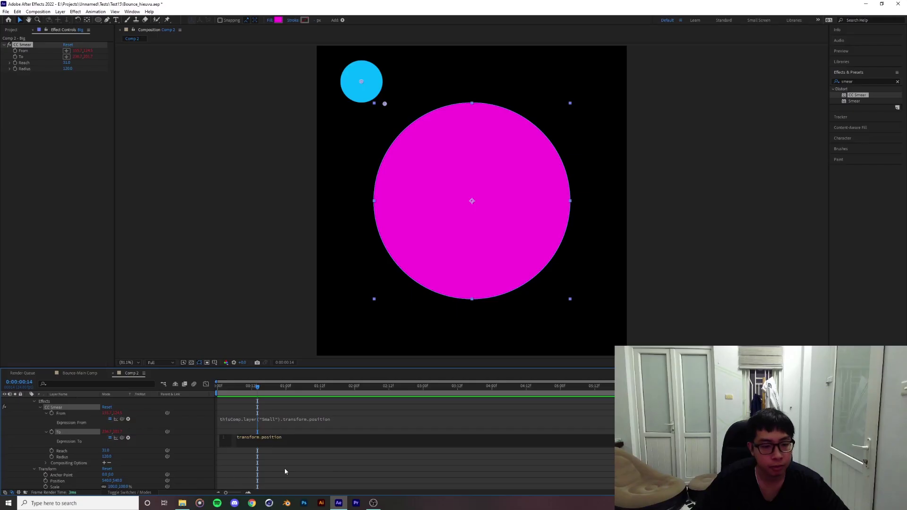
click(855, 431)
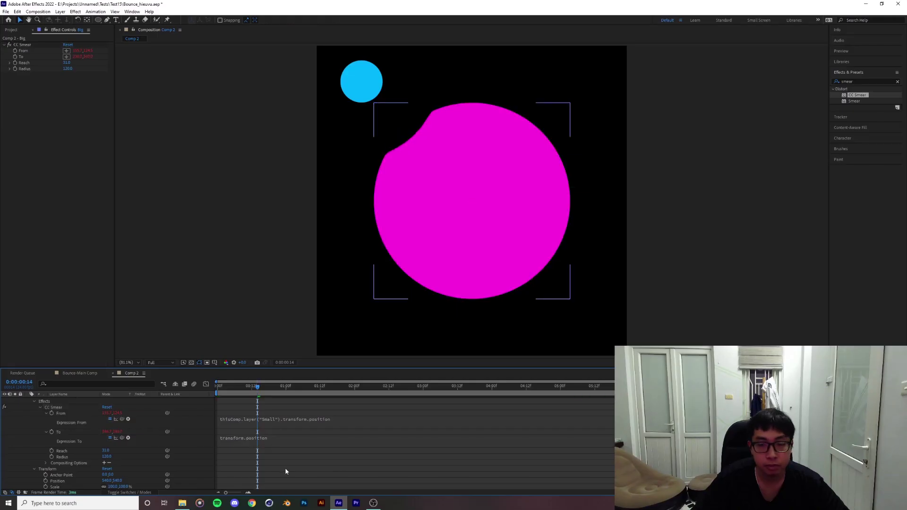
Step: At 0:00:00:20, set CC Smear's Reach to 44 and Radius to 131 and keyframe both properties
mouse_move(283, 387)
mouse_down()
mouse_move(299, 387)
mouse_move(230, 398)
mouse_move(295, 392)
mouse_move(273, 392)
mouse_up()
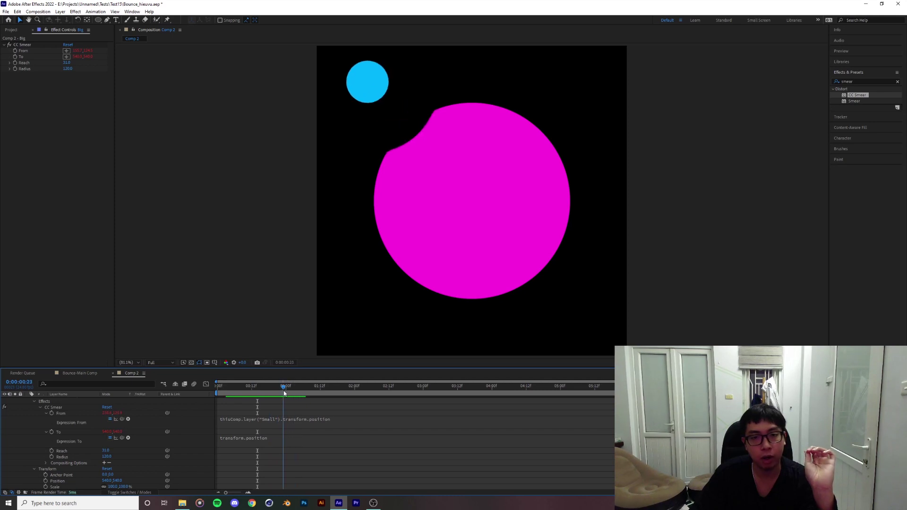
click(441, 137)
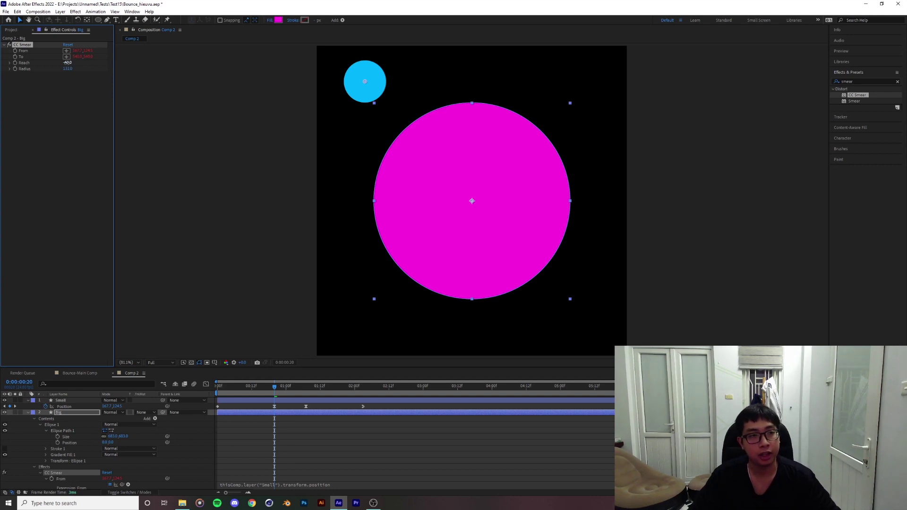
mouse_move(79, 68)
mouse_down()
mouse_move(141, 69)
mouse_move(74, 71)
mouse_move(108, 70)
mouse_up()
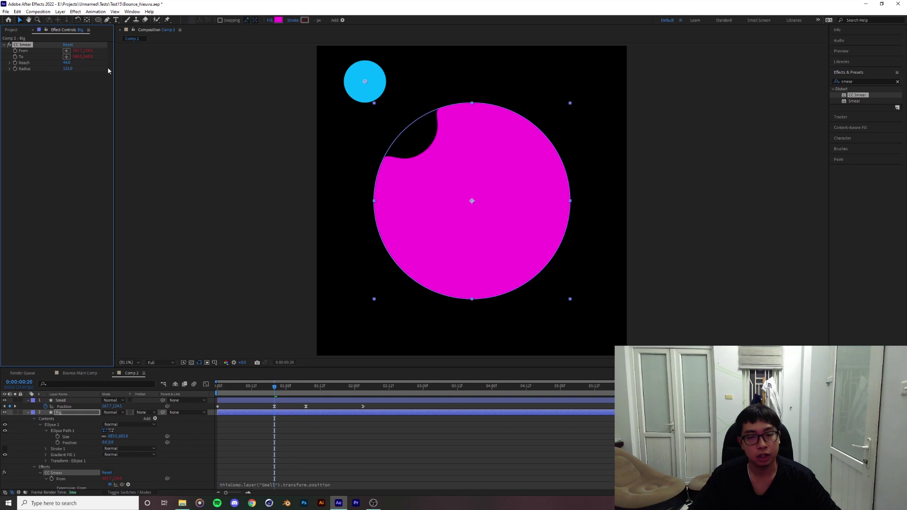
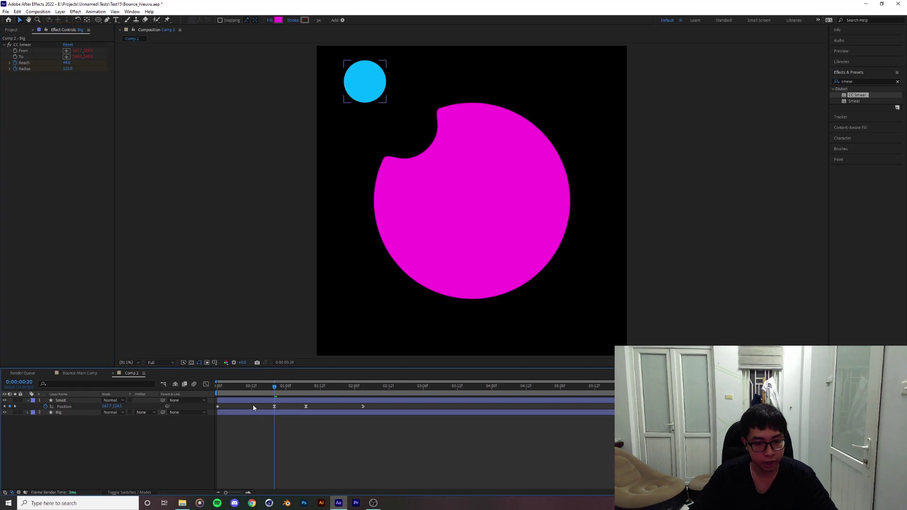
Step: Show only the Big layer's keyframed Reach and Radius properties in the timeline and preview the dent
key(u)
click(262, 407)
key(u)
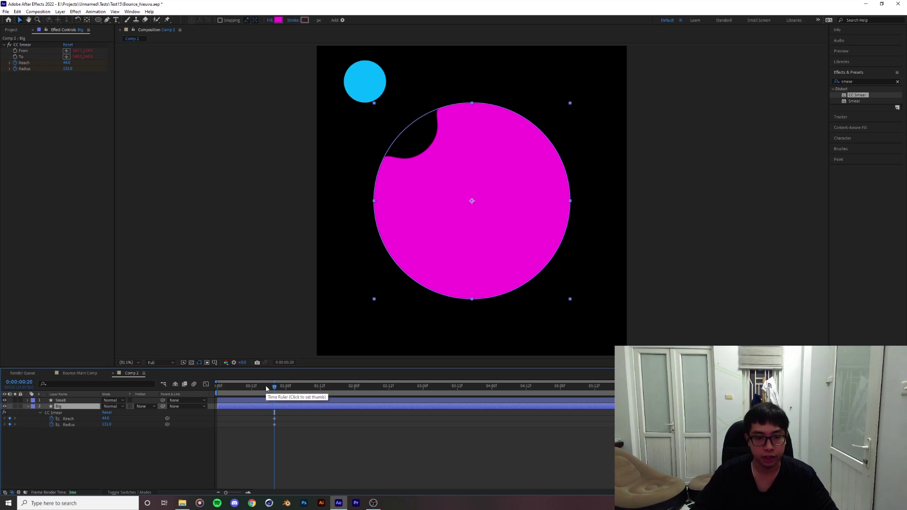
key(space)
key(space)
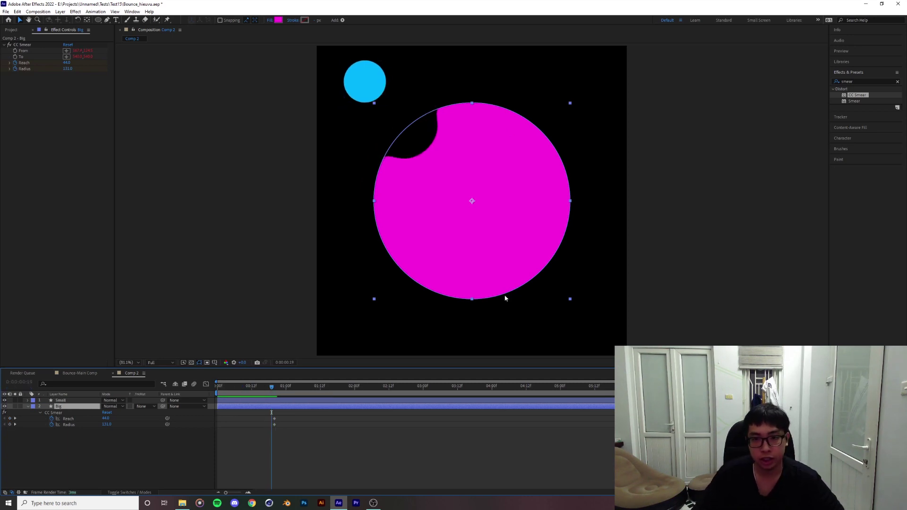
Step: Set the Reach keyframe's value to 0 and move the Reach and Radius keyframes to 0:00:01:03, just before the circles touch
click(274, 387)
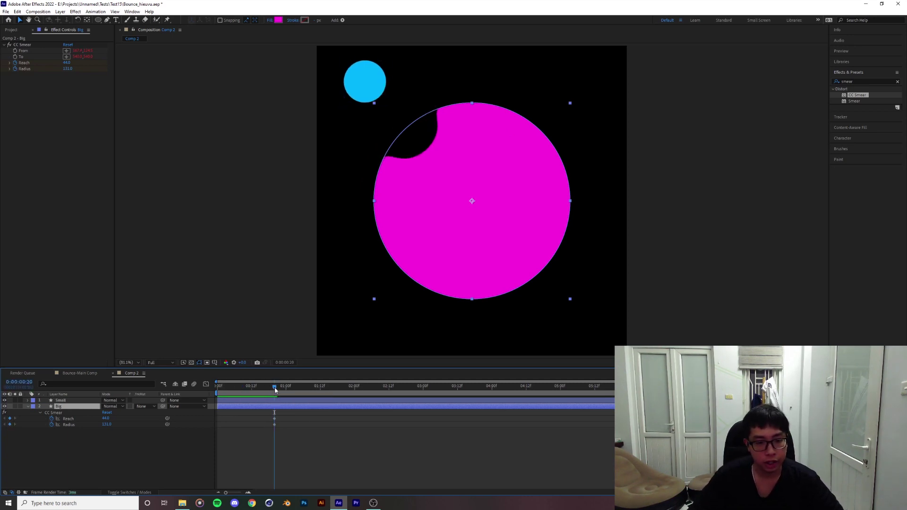
click(106, 418)
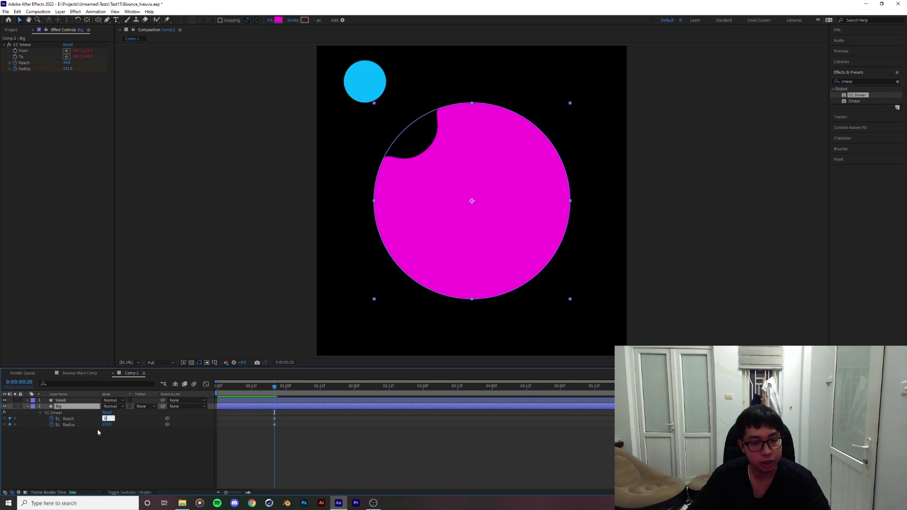
text(0)
key(Return)
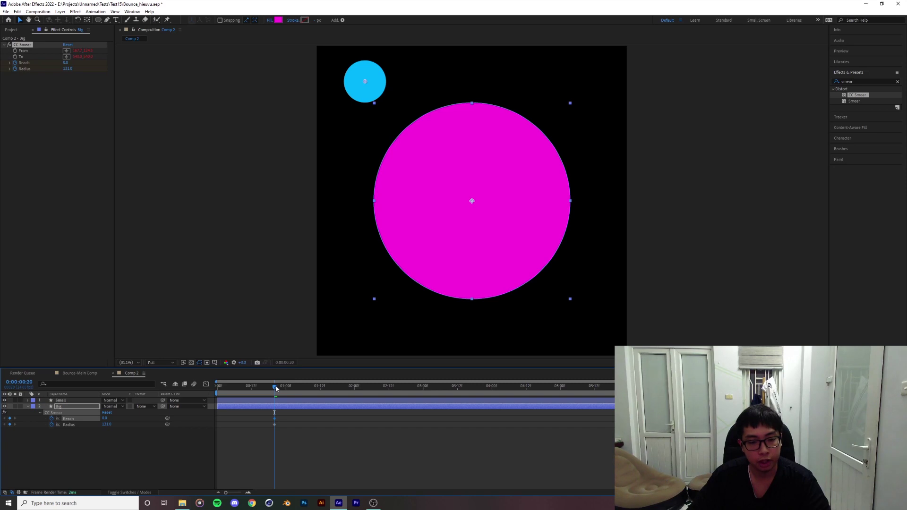
drag(279, 387, 294, 391)
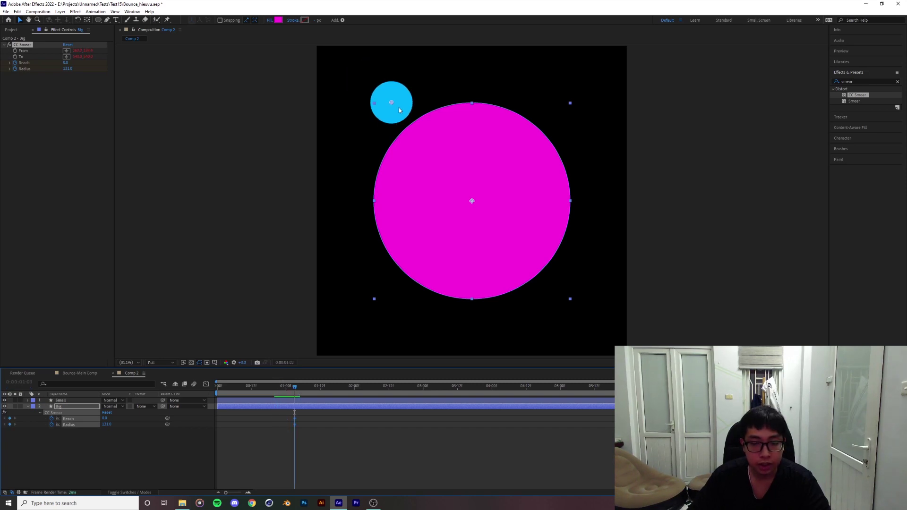
drag(294, 389, 297, 390)
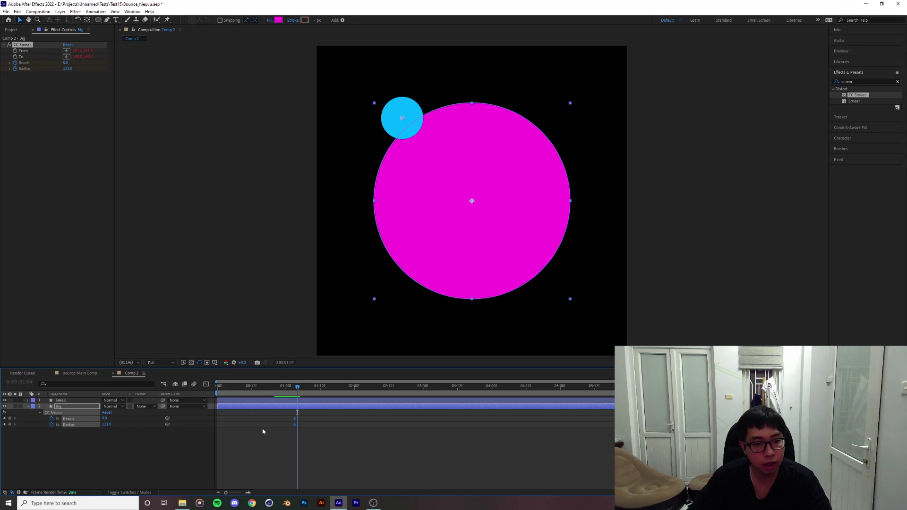
drag(104, 418, 110, 420)
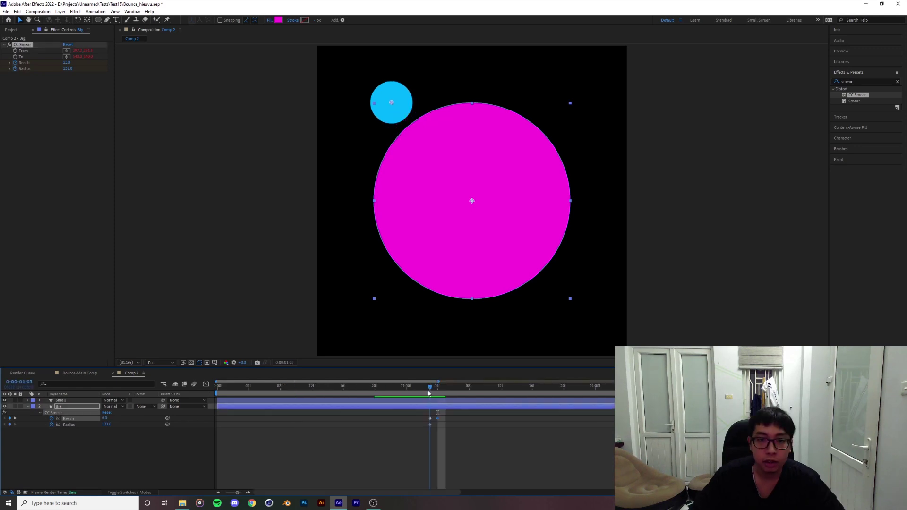
mouse_move(427, 390)
mouse_down()
mouse_move(407, 393)
mouse_move(433, 396)
mouse_up()
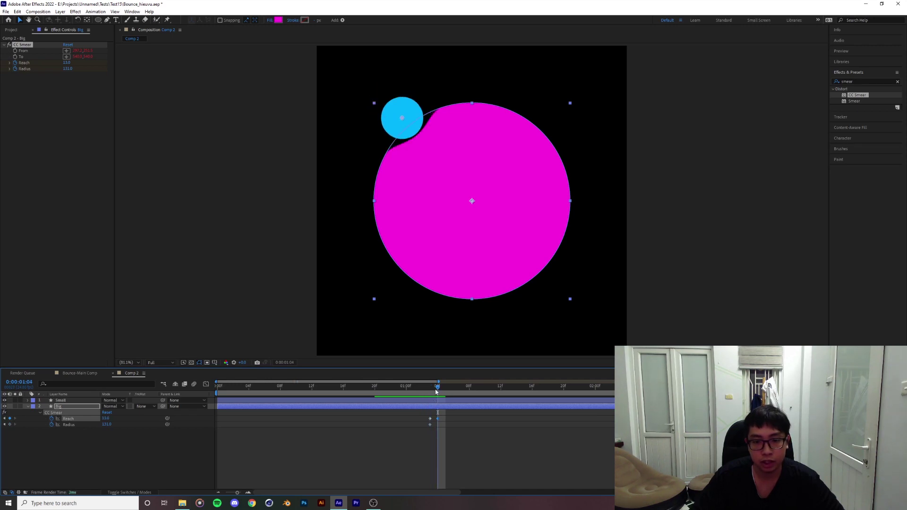
mouse_move(440, 394)
mouse_down()
mouse_move(391, 393)
mouse_move(446, 395)
mouse_move(436, 401)
mouse_up()
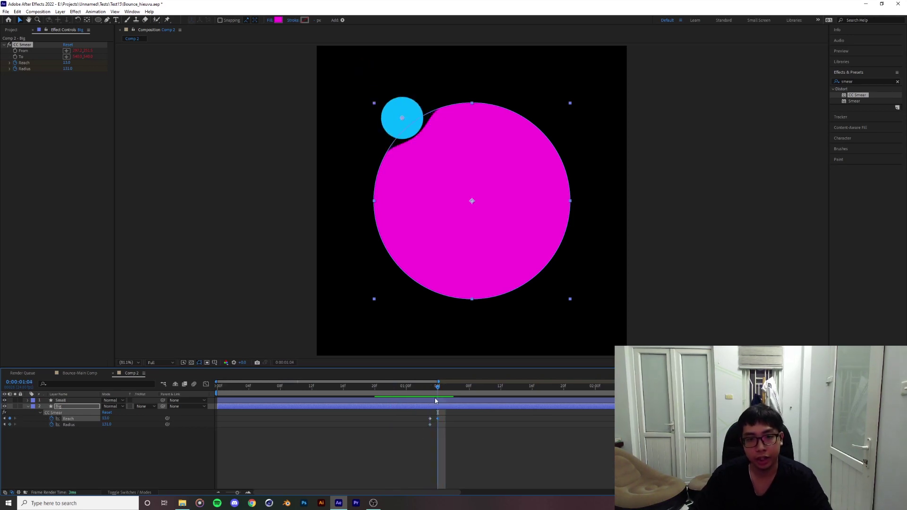
key(Delete)
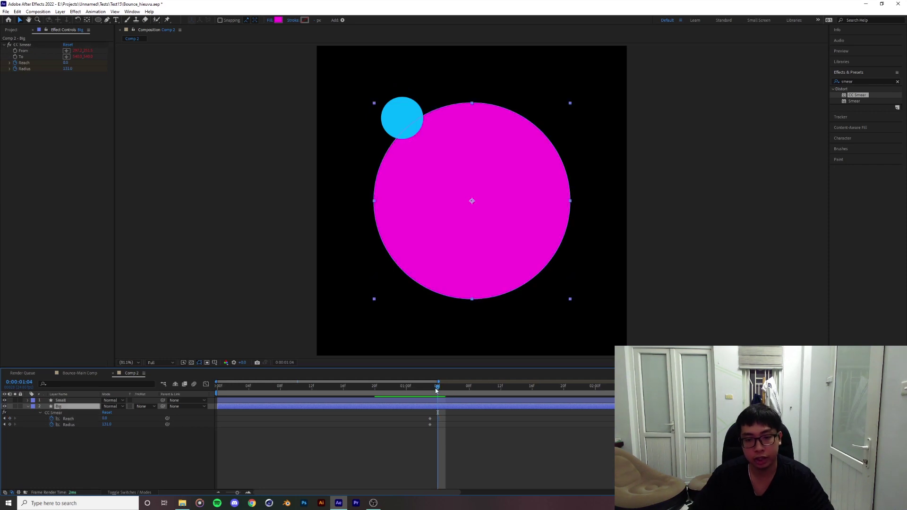
Step: Show the Small layer's Position keyframes and place the current time on its impact keyframe at 0:00:01:07
click(426, 393)
drag(426, 393, 458, 395)
key(Page_Down)
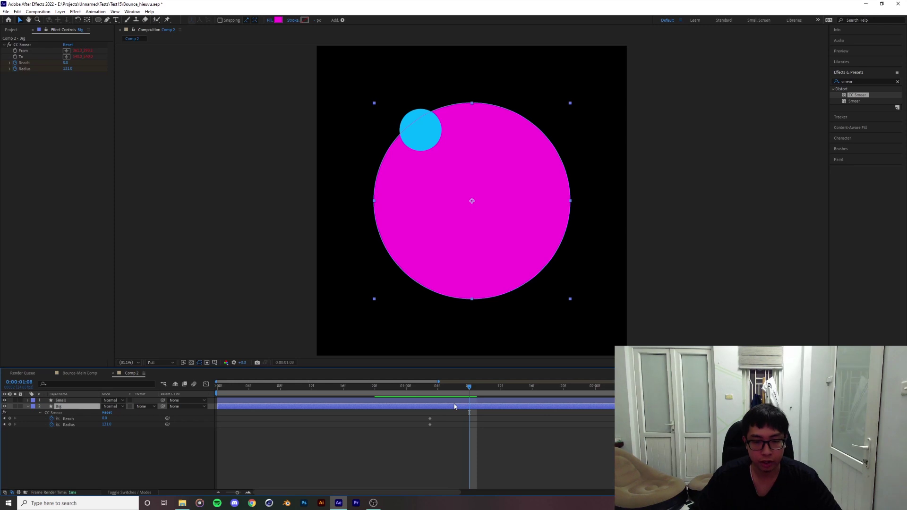
click(453, 400)
key(p)
click(463, 392)
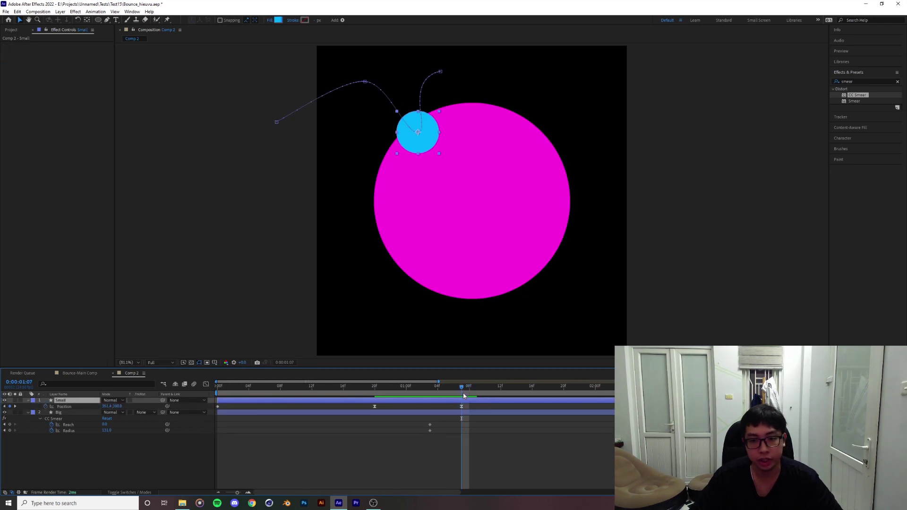
click(461, 406)
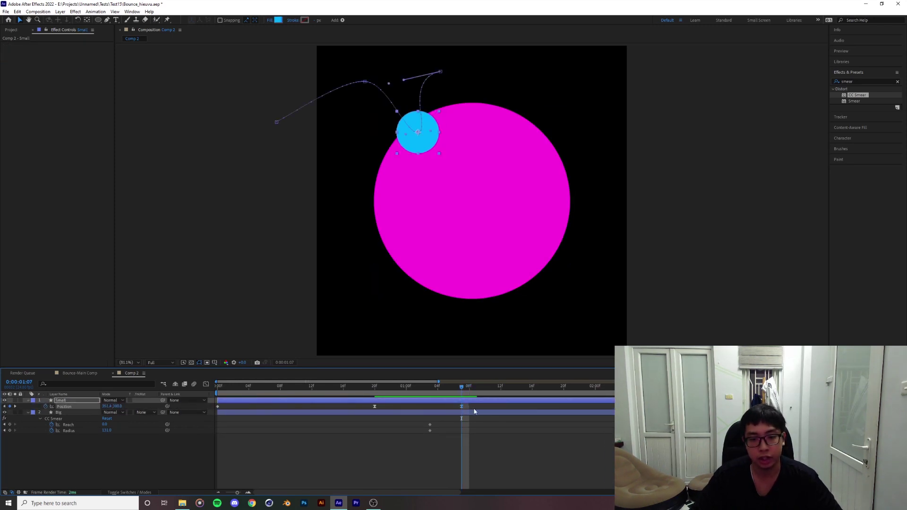
Step: At 0:00:01:07, keyframe the Big layer's CC Smear Reach at 39 and Radius at 230
click(89, 418)
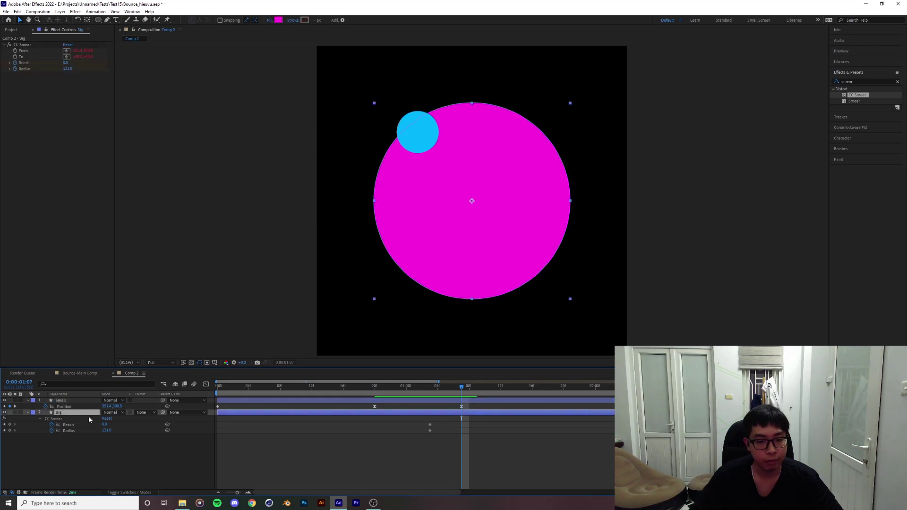
mouse_move(107, 426)
mouse_down()
mouse_move(124, 423)
mouse_move(103, 423)
mouse_up()
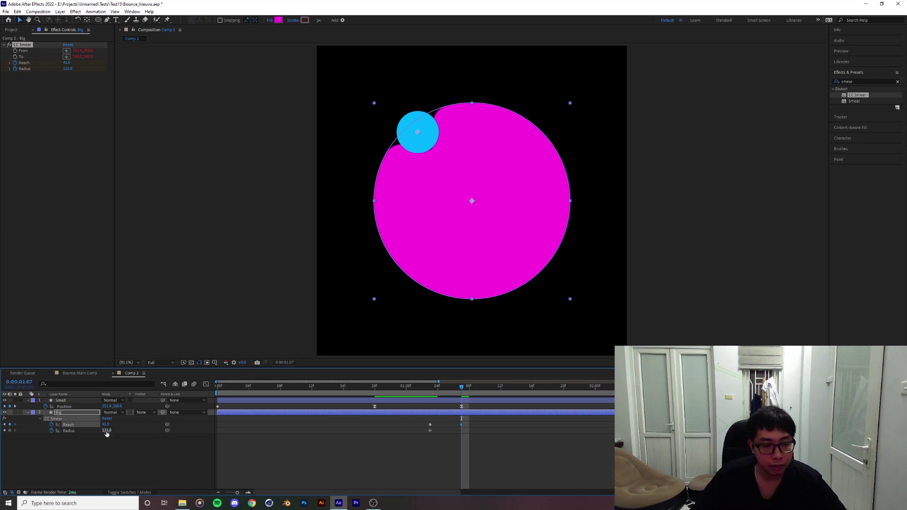
mouse_move(107, 430)
mouse_down()
mouse_move(144, 431)
mouse_move(104, 424)
mouse_up()
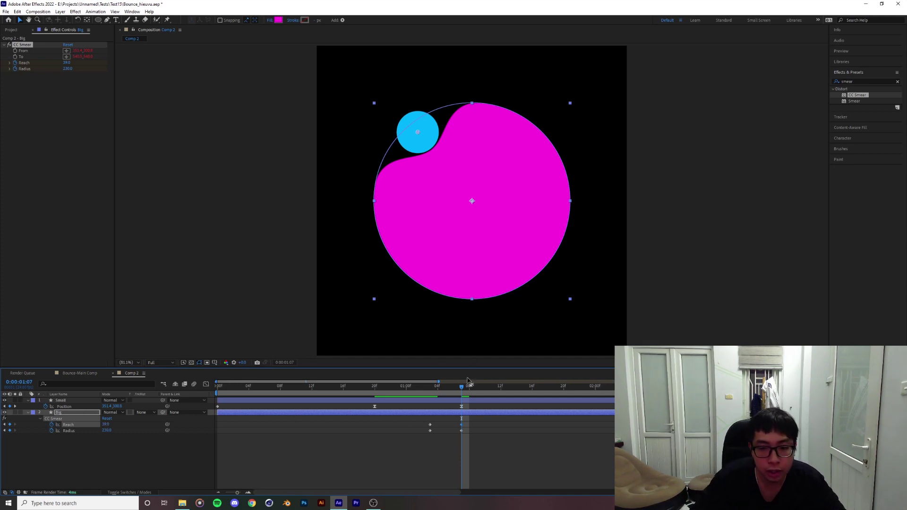
Step: Preview the dent on impact and apply Easy Ease to all four Reach and Radius keyframes
drag(461, 391, 334, 392)
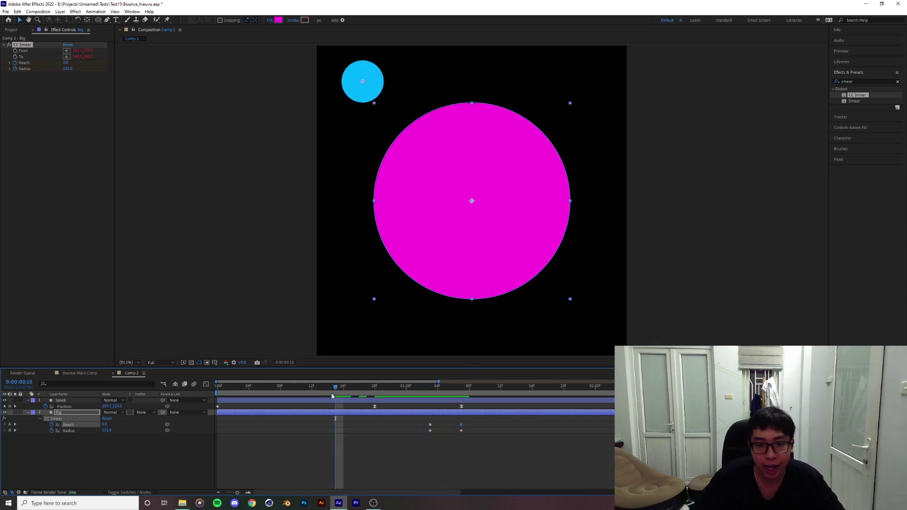
key(space)
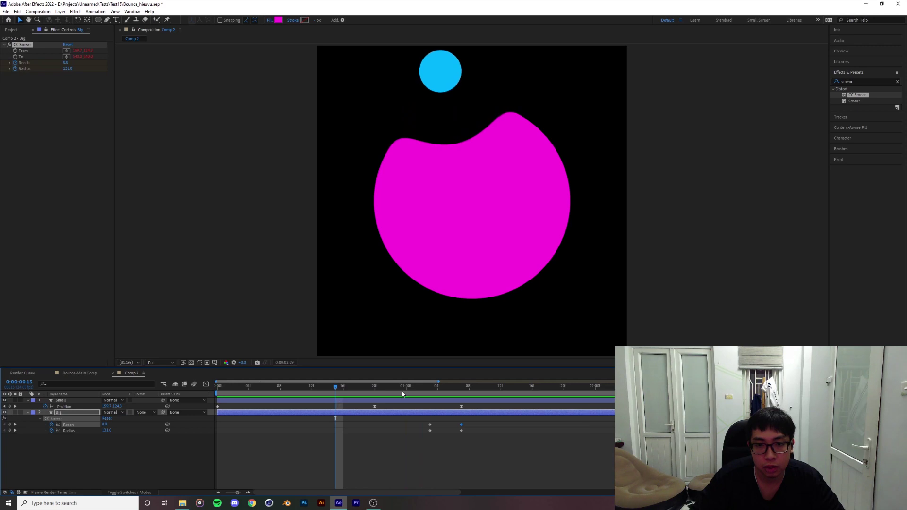
key(space)
mouse_move(218, 392)
mouse_down()
mouse_move(462, 392)
mouse_move(438, 420)
mouse_move(470, 439)
mouse_up()
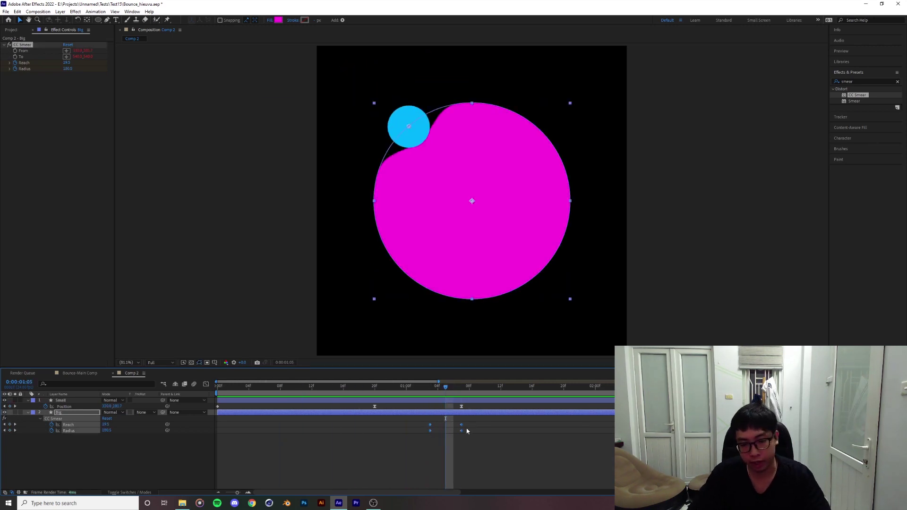
drag(416, 421, 469, 435)
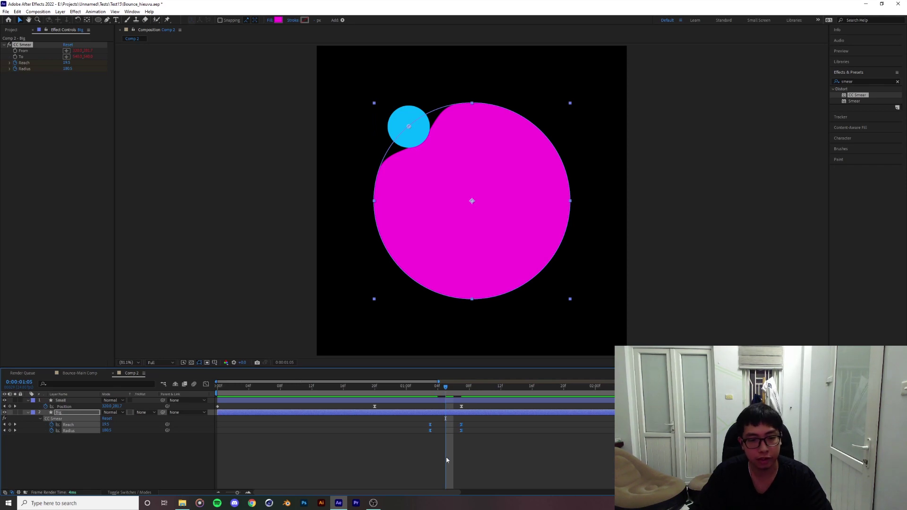
Step: Reshape the Reach and Radius speed curves in the Graph Editor so they peak around 0:00:01:04, just after the first keyframes
click(206, 384)
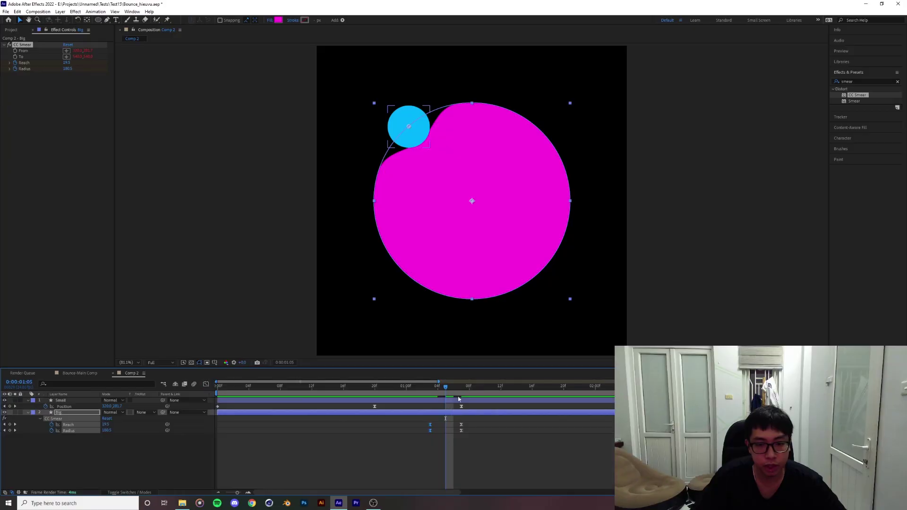
drag(445, 390, 437, 389)
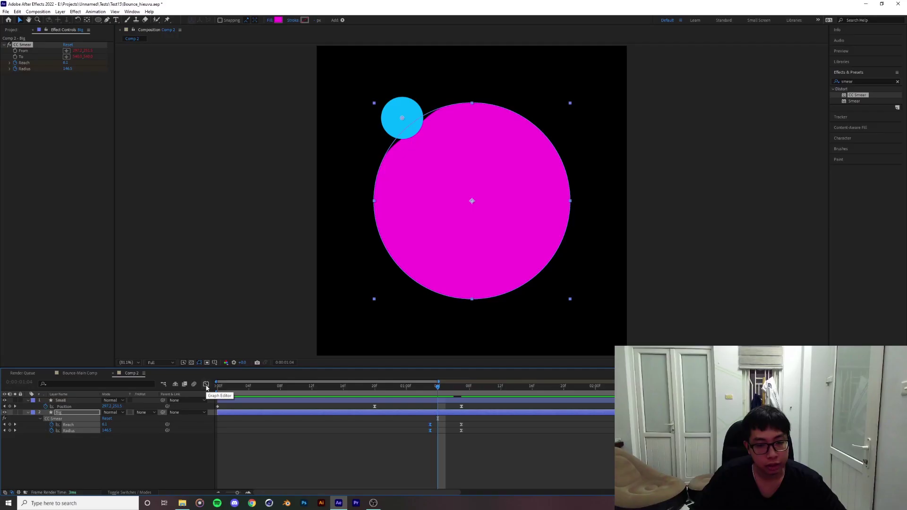
click(413, 387)
drag(413, 390, 428, 390)
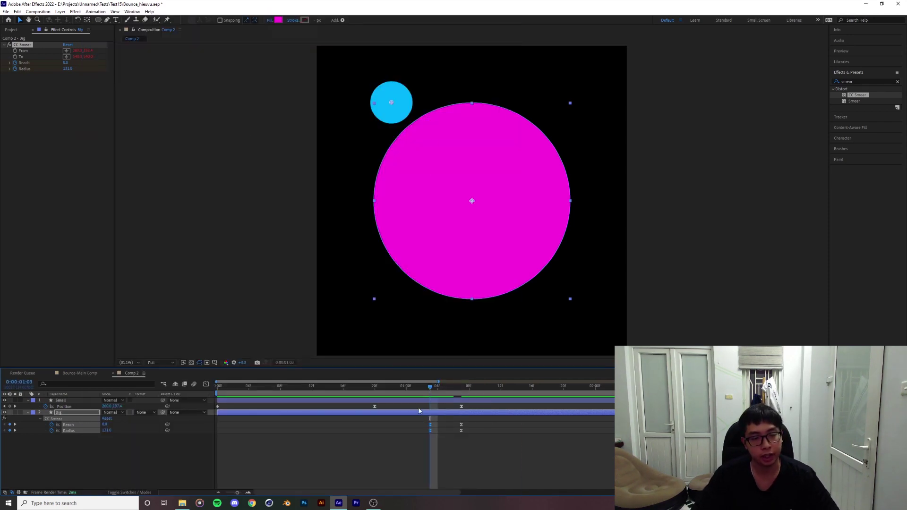
drag(430, 388, 437, 388)
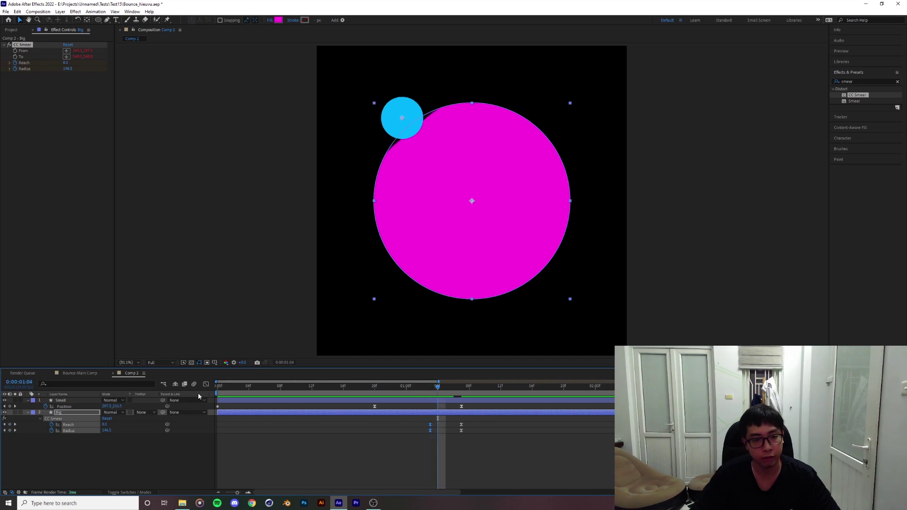
key(shift+F3)
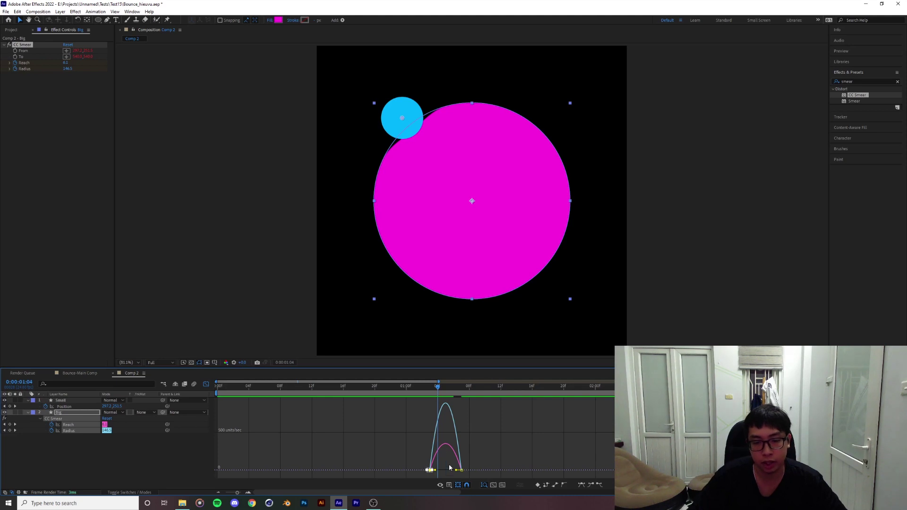
mouse_move(449, 467)
mouse_down()
mouse_move(486, 477)
mouse_move(432, 472)
mouse_up()
key(ctrl+z)
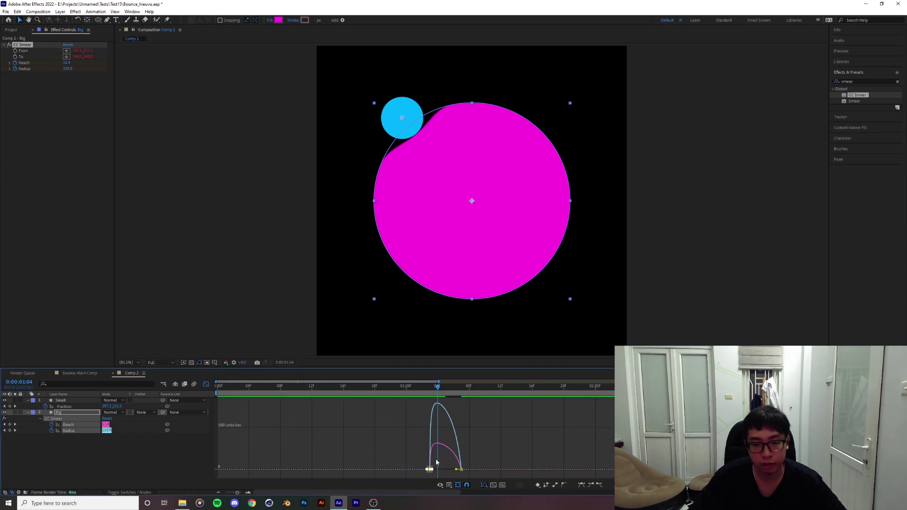
key(shift+F3)
Step: Continue the wobble after the 0:00:01:12 keyframe by adding Reach keyframes with new values at 0:00:01:16 and 0:00:01:19
click(500, 386)
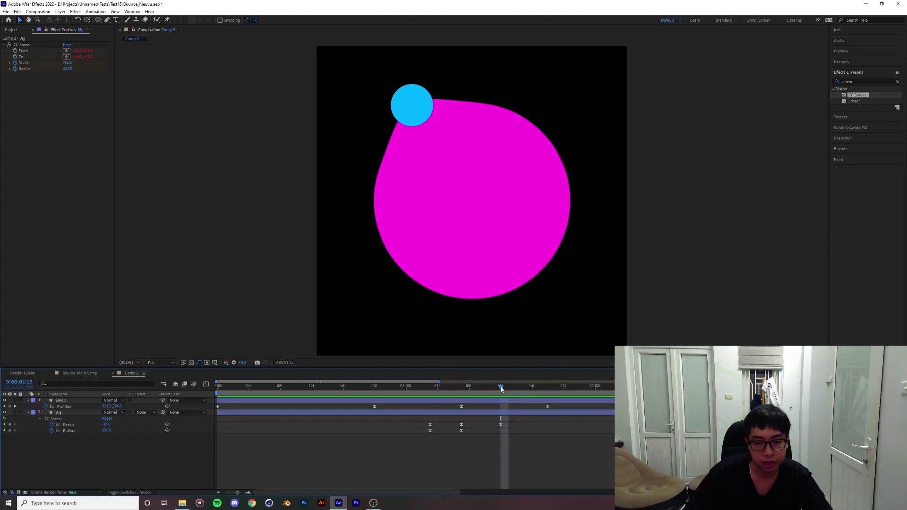
drag(501, 388, 532, 389)
drag(109, 425, 124, 426)
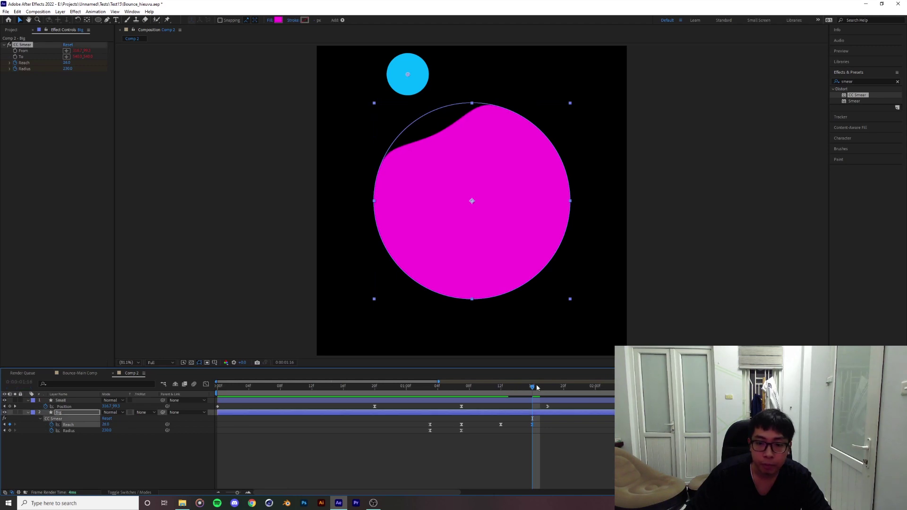
drag(536, 387, 557, 386)
mouse_move(105, 425)
mouse_down()
mouse_move(91, 425)
mouse_move(117, 424)
mouse_up()
Step: Let the wobble fade with Reach keyframes of 9 at 0:00:01:22, a small negative value at 0:00:02:00 and 0 at 0:00:02:02
click(578, 389)
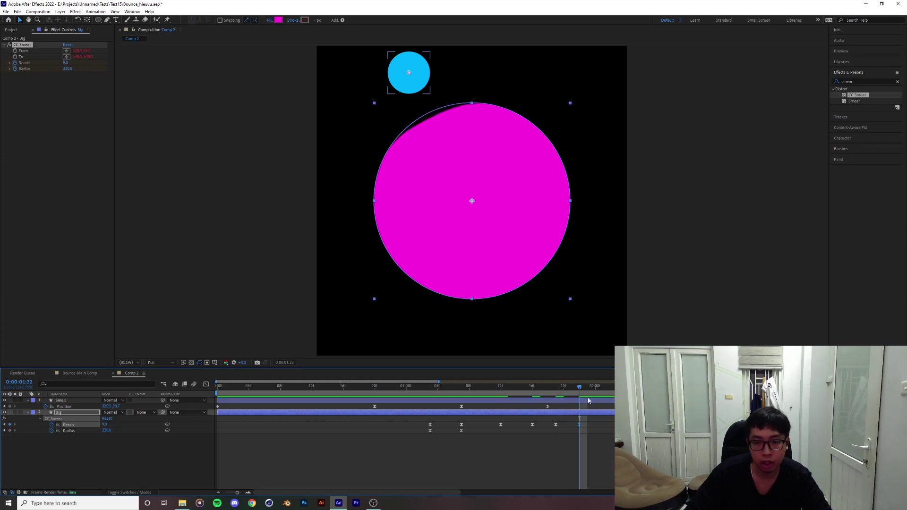
key(Page_Down)
key(Page_Down)
drag(102, 427, 112, 427)
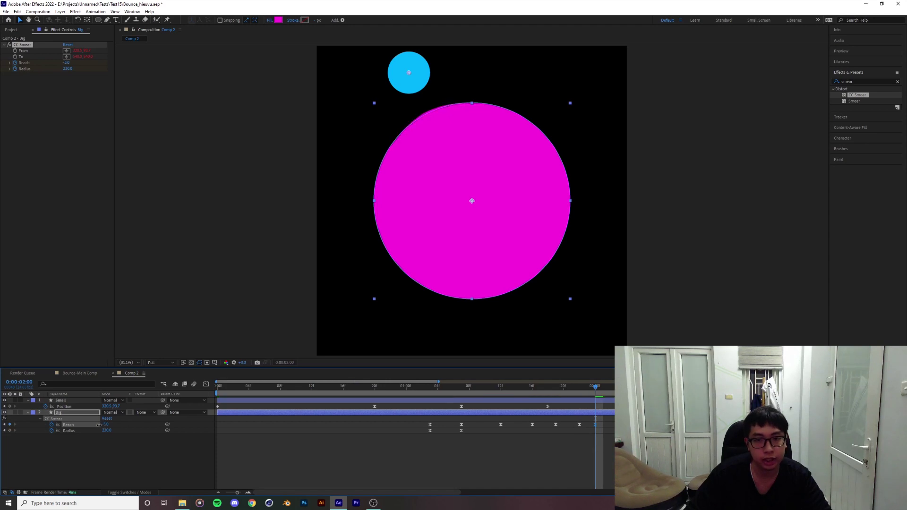
key(Page_Down)
key(Page_Down)
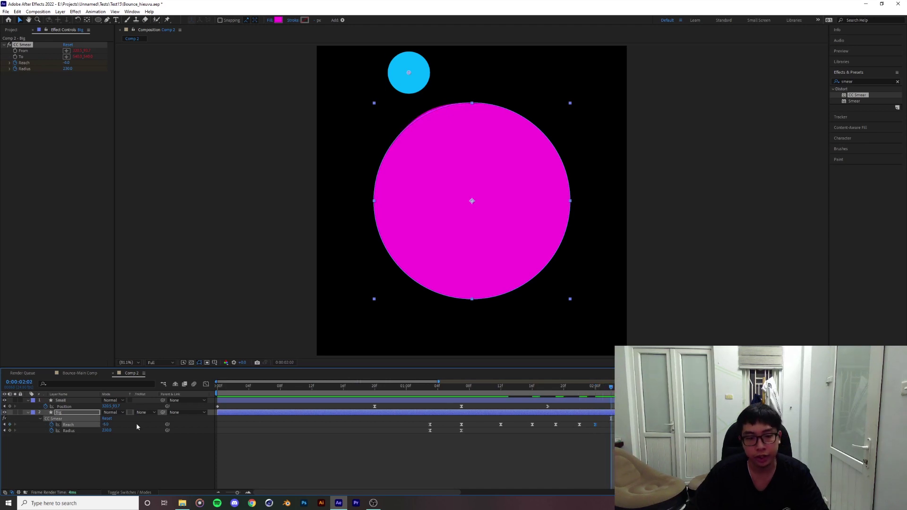
click(104, 424)
key(Return)
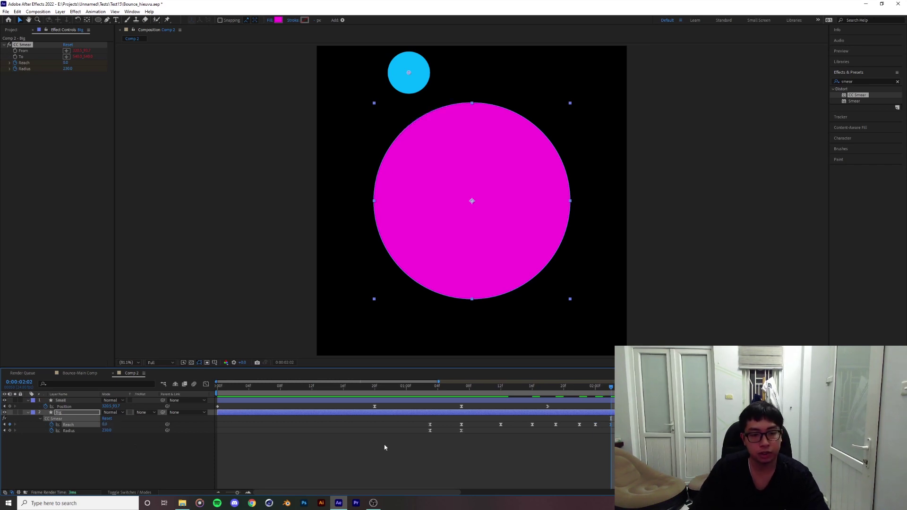
Step: Play back the bounce to judge how the large circle wobbles and settles after the impact
drag(594, 391, 415, 400)
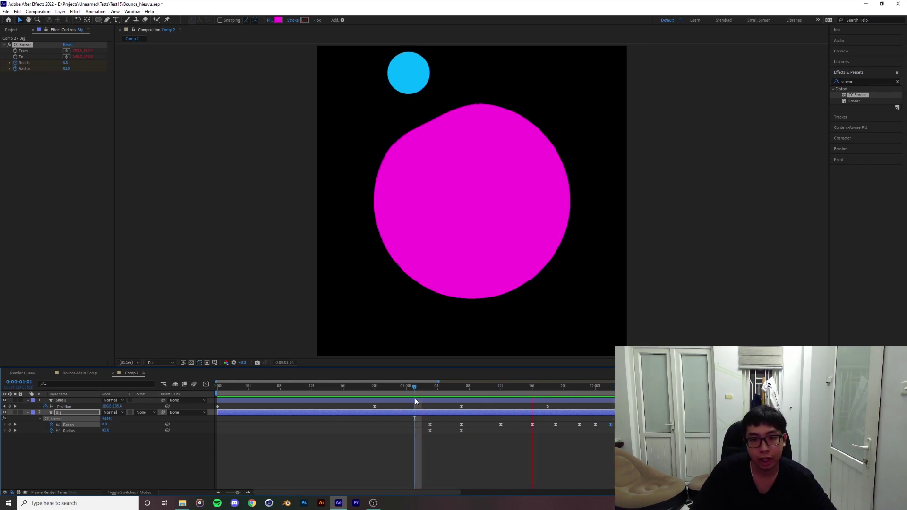
click(305, 387)
key(space)
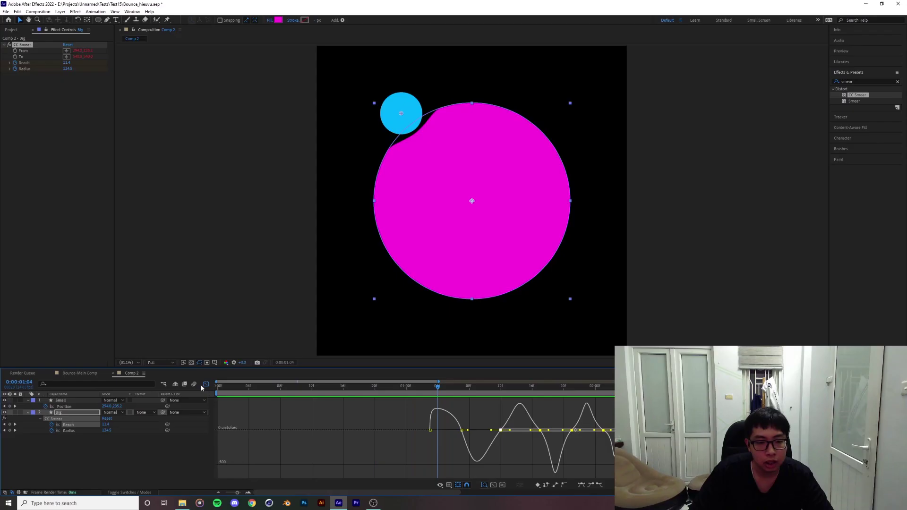
Step: Move the last Reach keyframe to 0:00:02:02 and the one before it to 0:00:01:22
key(shift+F3)
click(437, 418)
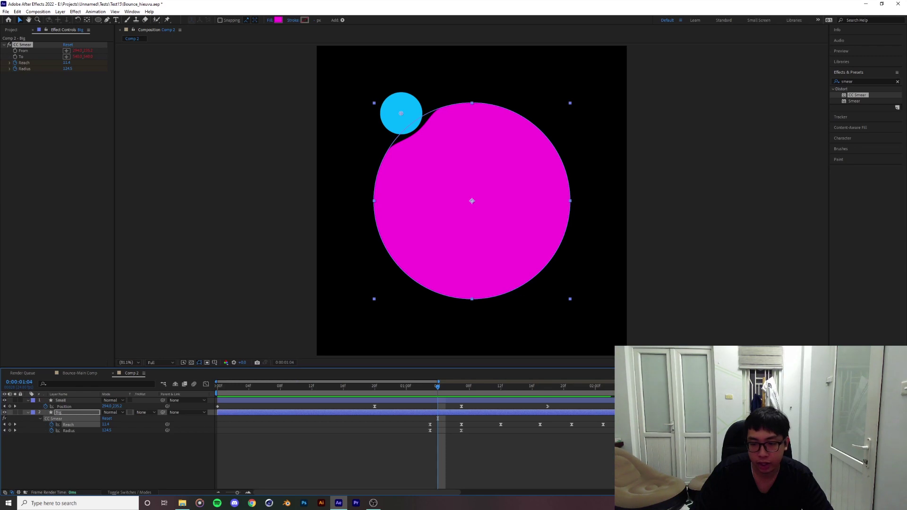
drag(603, 424, 611, 424)
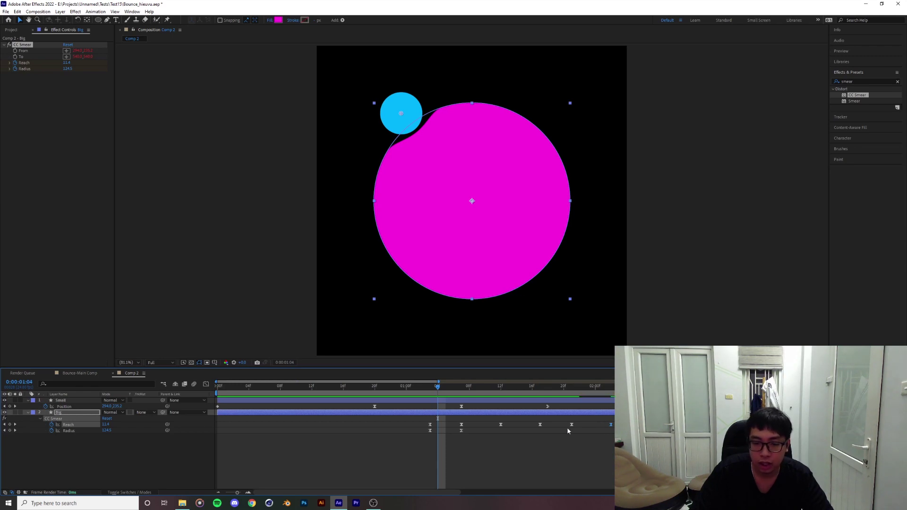
click(572, 424)
key(alt+Right)
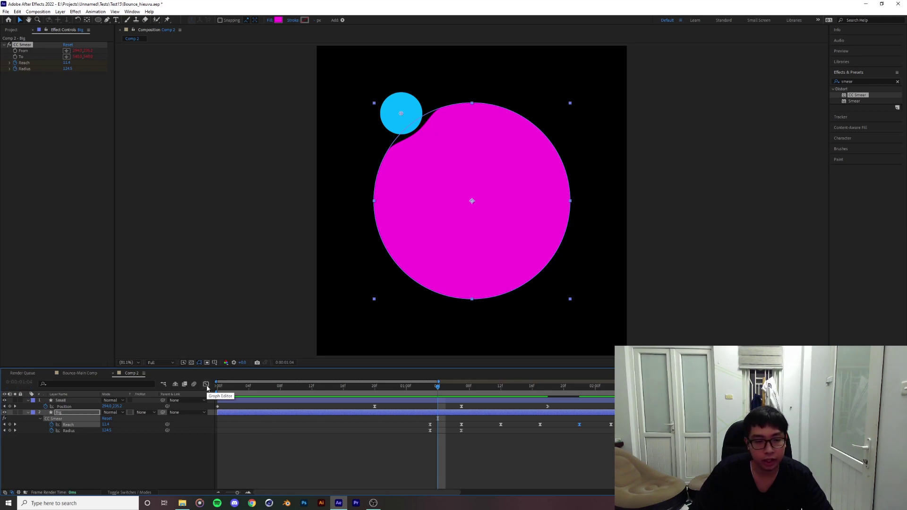
Step: Examine Reach's speed graph and preview the bounce repeatedly to check the wobble's timing
click(206, 384)
drag(438, 416, 369, 417)
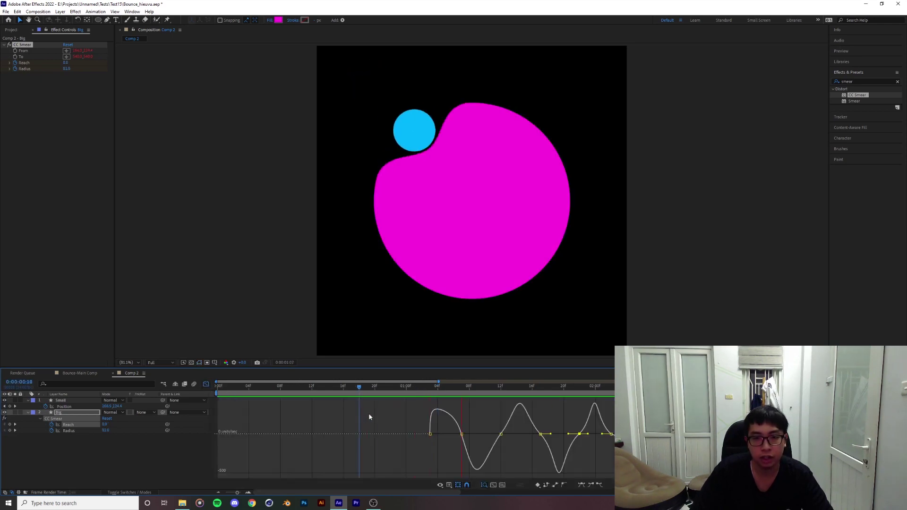
key(space)
drag(406, 388, 383, 396)
key(space)
key(space)
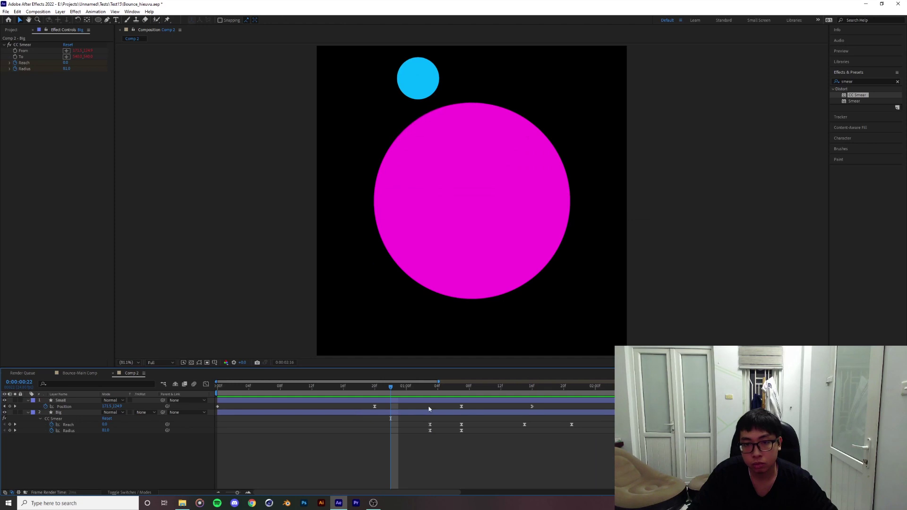
key(space)
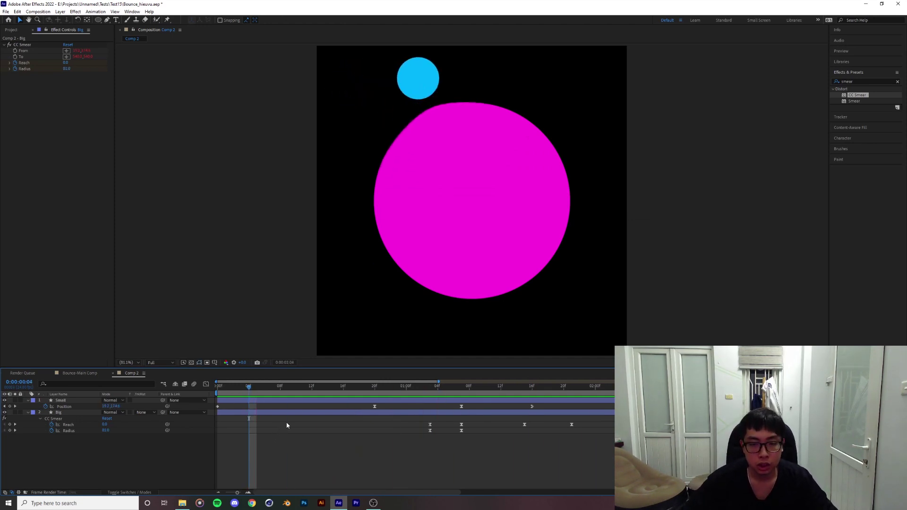
Step: Preview the bounce and scrub through the impact to examine the Reach and Radius keyframes on the Big layer
drag(249, 387, 216, 387)
key(space)
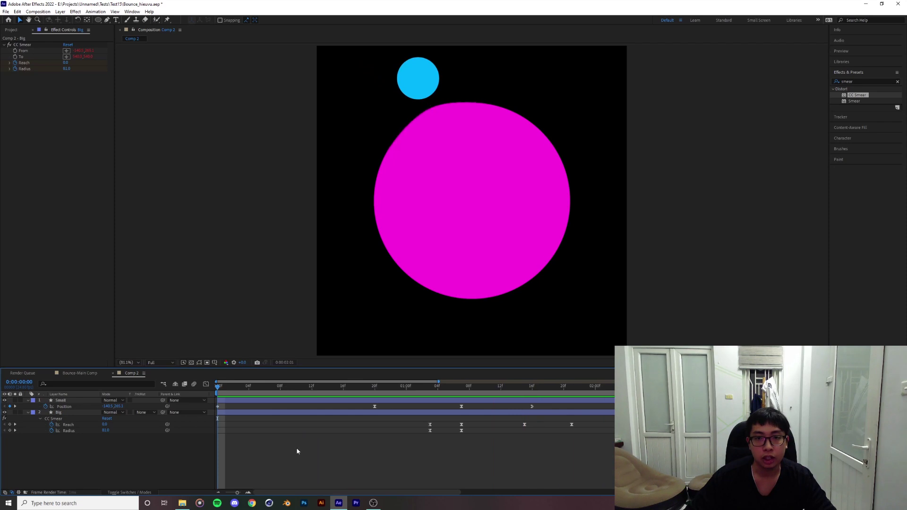
drag(547, 387, 477, 390)
click(519, 431)
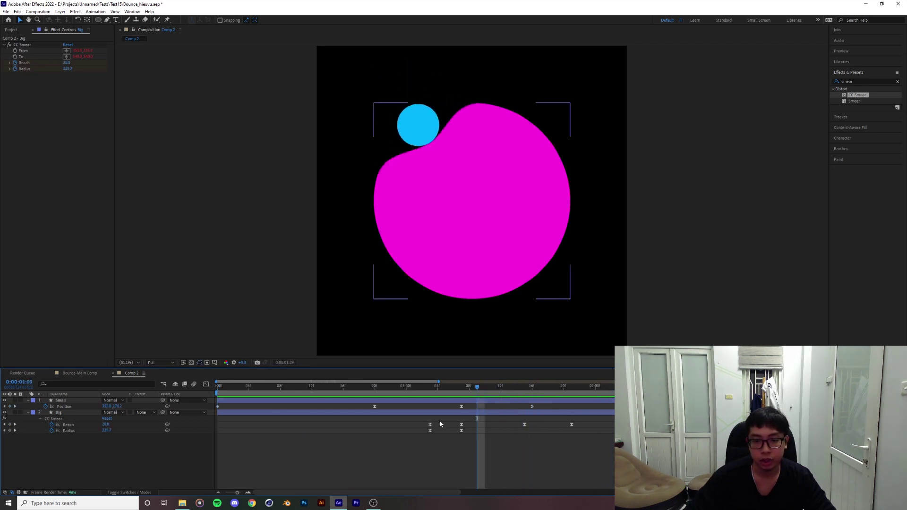
mouse_move(429, 419)
mouse_down()
mouse_move(619, 455)
mouse_move(421, 416)
mouse_move(618, 436)
mouse_up()
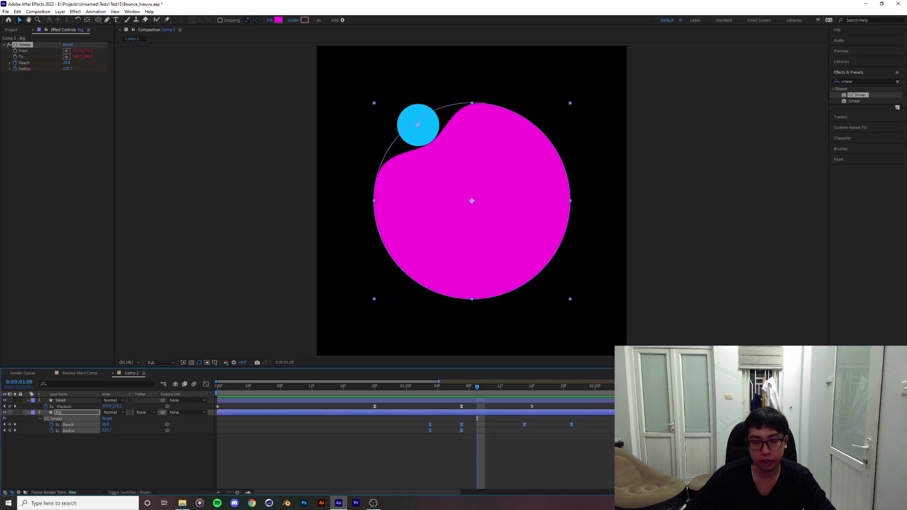
key(F2)
mouse_move(470, 388)
mouse_down()
mouse_move(367, 394)
mouse_move(543, 410)
mouse_up()
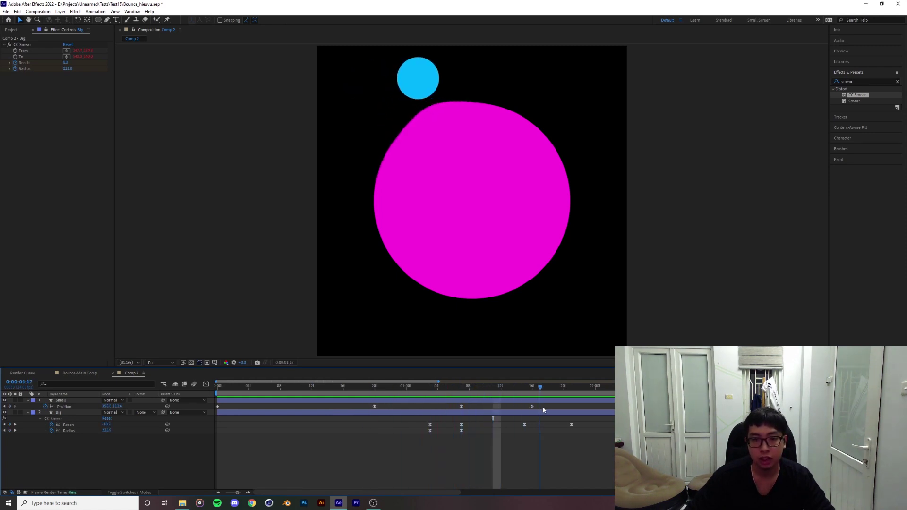
drag(487, 419, 614, 455)
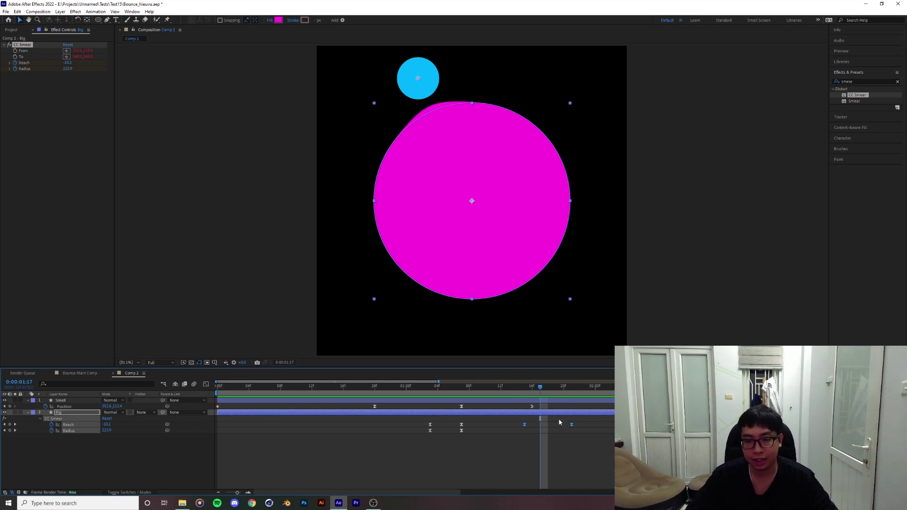
drag(559, 419, 617, 433)
drag(620, 445, 590, 419)
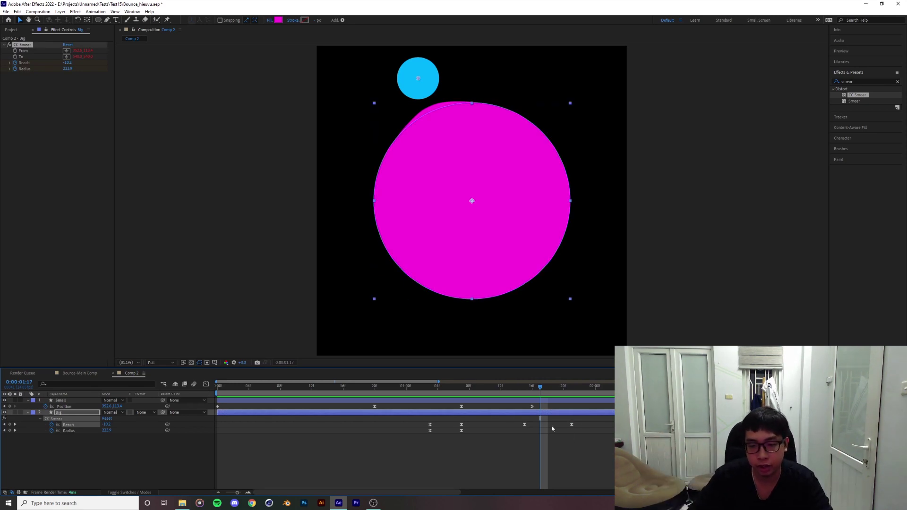
click(600, 410)
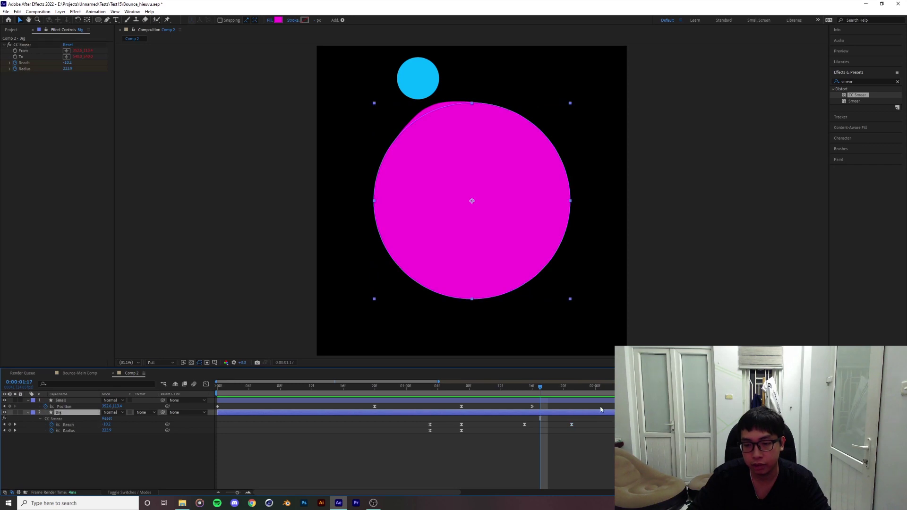
Step: Play back the impact from 0:00:00:21 to check how the large circle's wobble settles
click(382, 388)
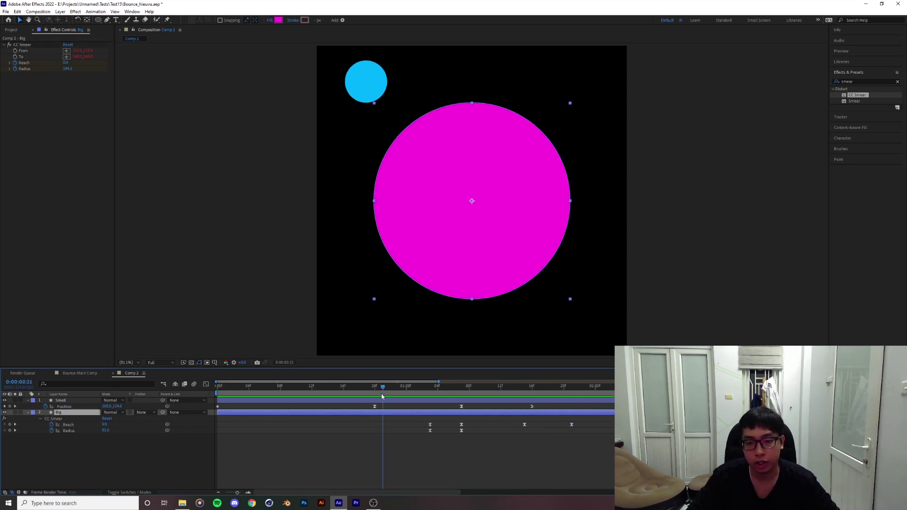
key(space)
key(space)
key(space)
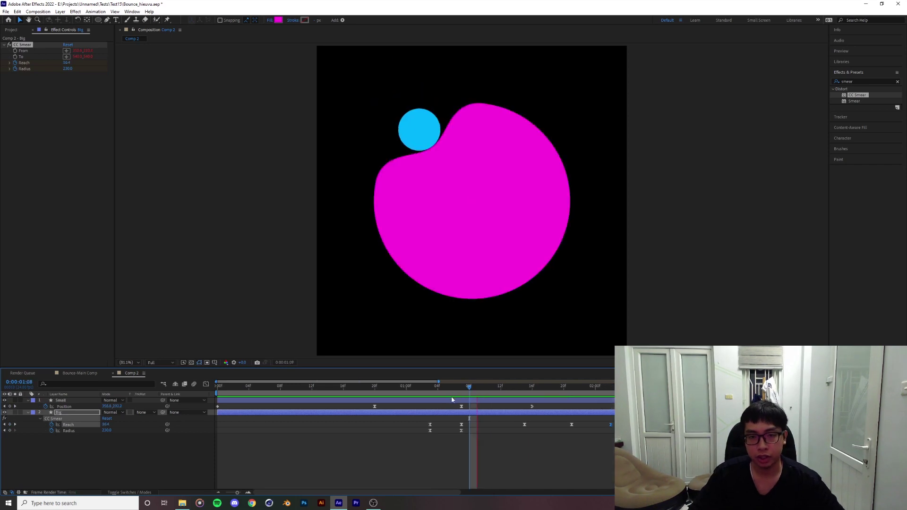
key(space)
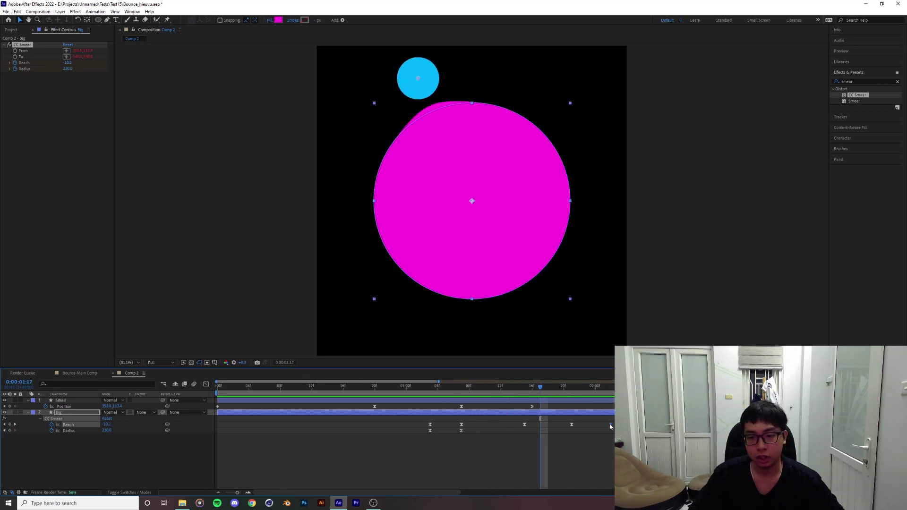
Step: Shorten the outgoing speed handle of the second-to-last Reach keyframe in the speed graph and replay the bounce
click(206, 384)
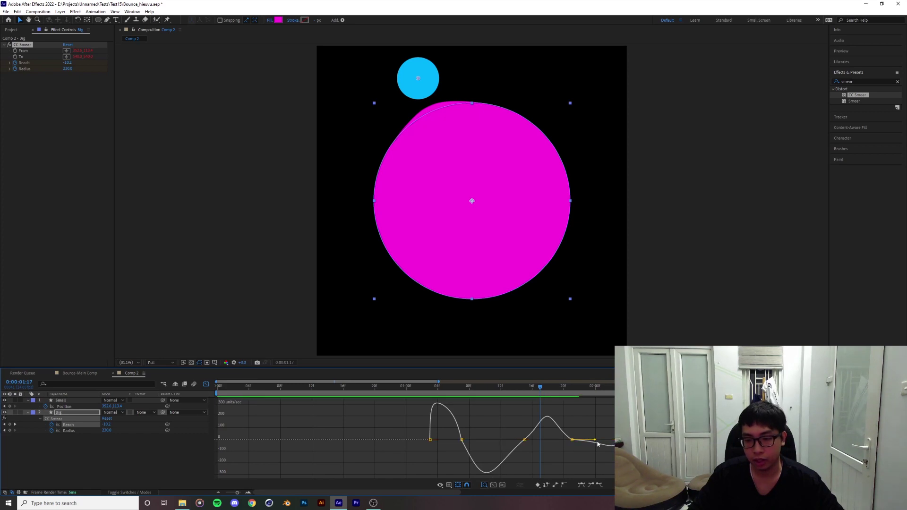
drag(594, 440, 582, 442)
key(space)
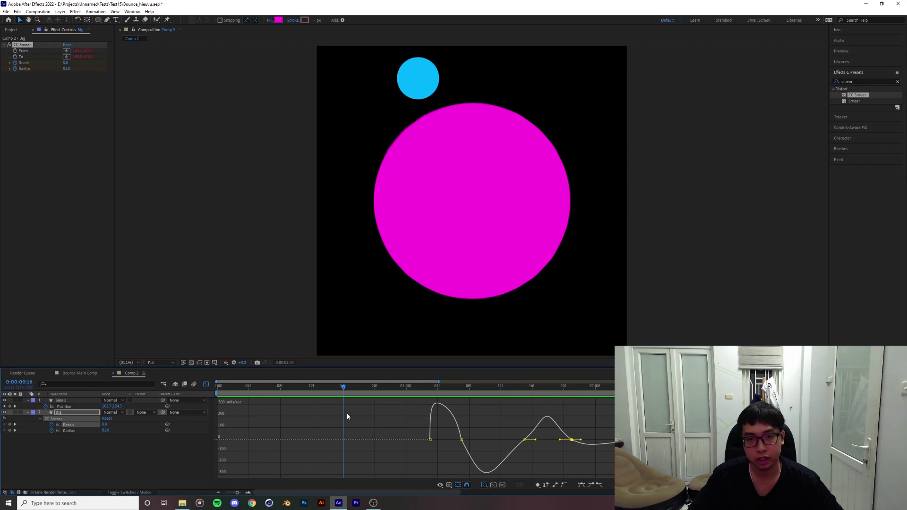
key(space)
click(206, 384)
drag(421, 387, 328, 401)
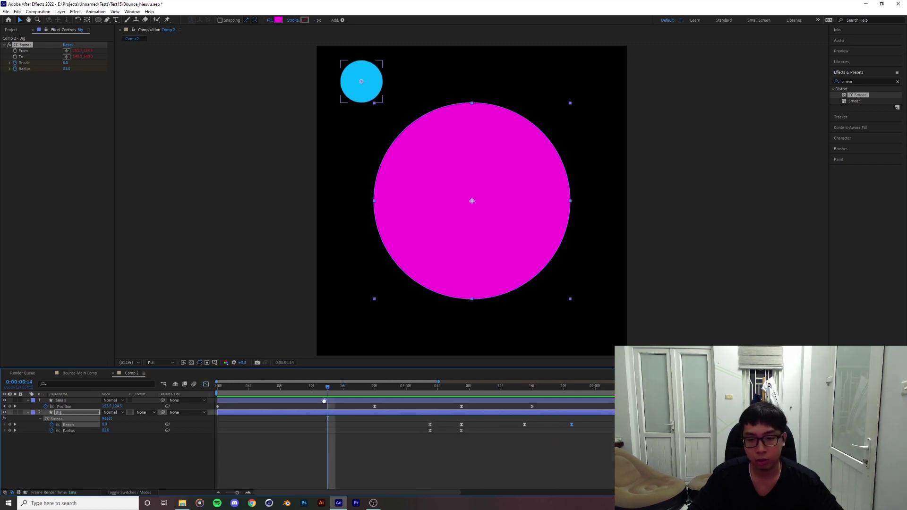
key(space)
key(End)
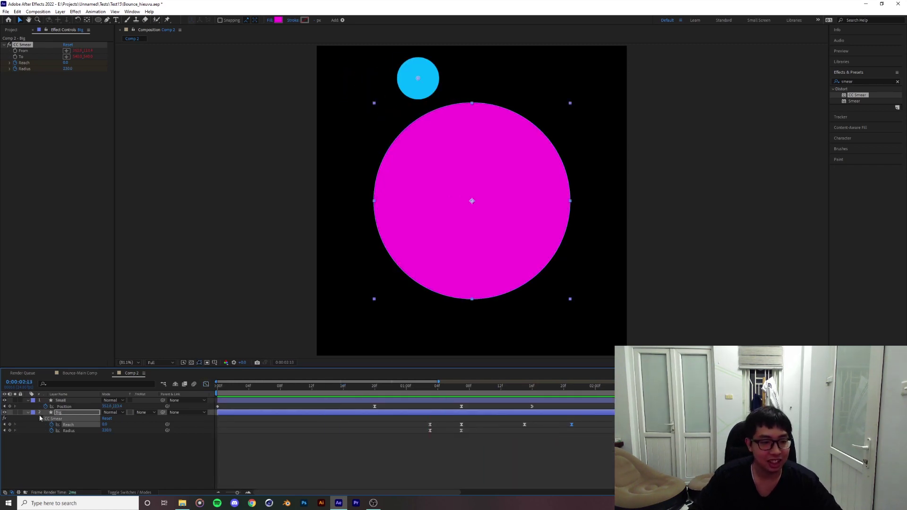
Step: Open Bounce-Main Comp and examine how its big ball's Reach and Radius keyframes line up with the first bounces
click(79, 372)
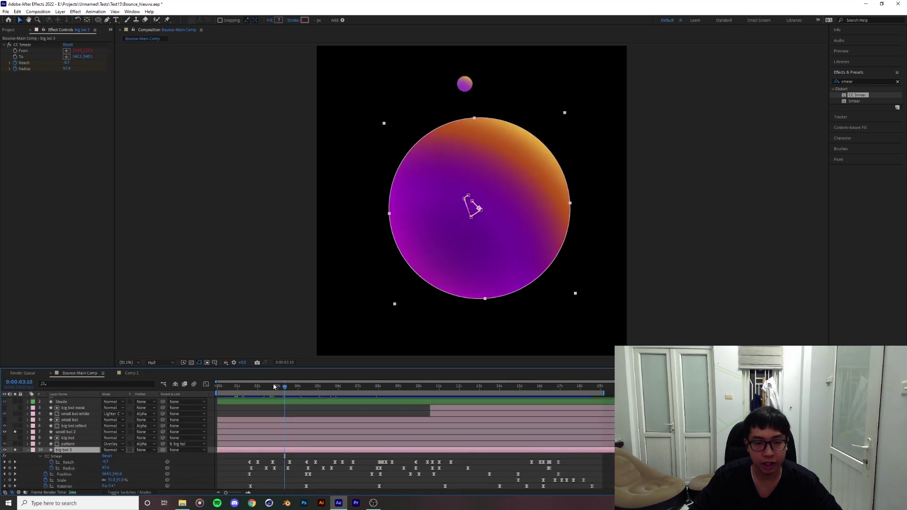
mouse_move(274, 386)
mouse_down()
mouse_move(257, 395)
mouse_move(265, 388)
mouse_up()
click(232, 469)
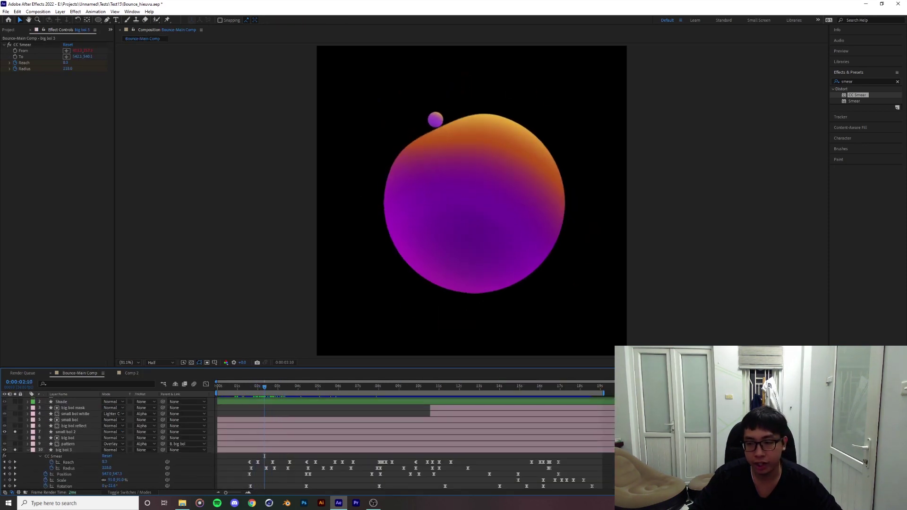
drag(827, 381, 457, 381)
drag(336, 388, 286, 396)
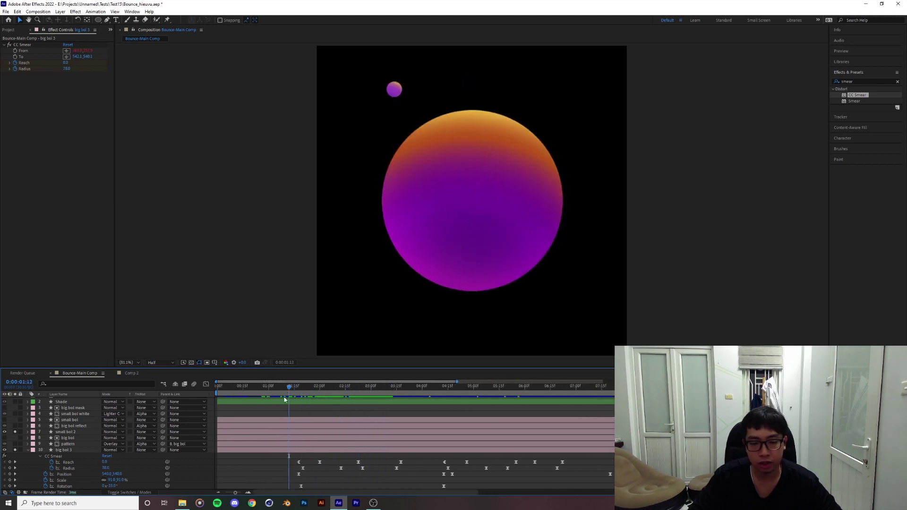
key(space)
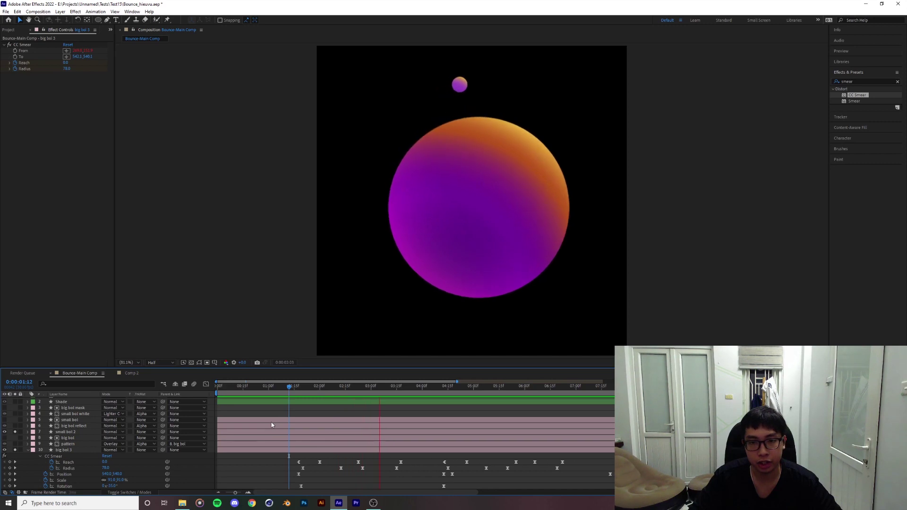
click(295, 389)
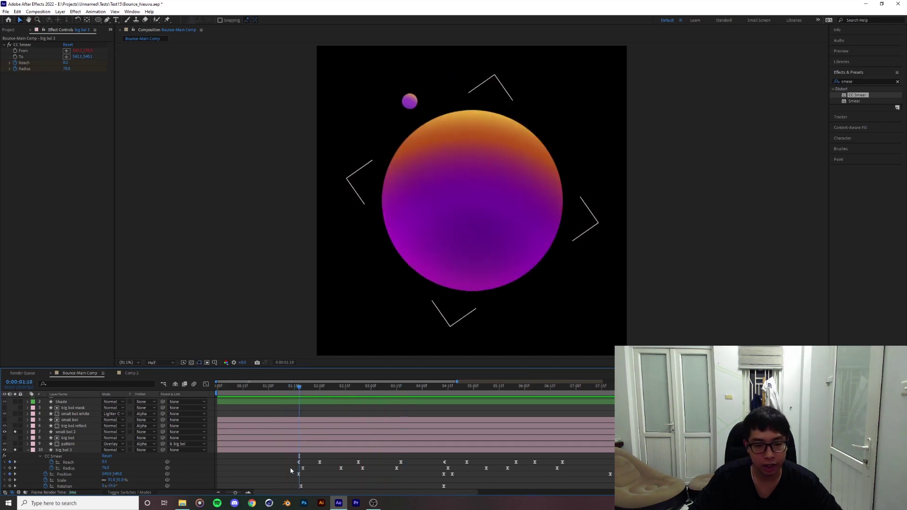
drag(290, 467, 263, 465)
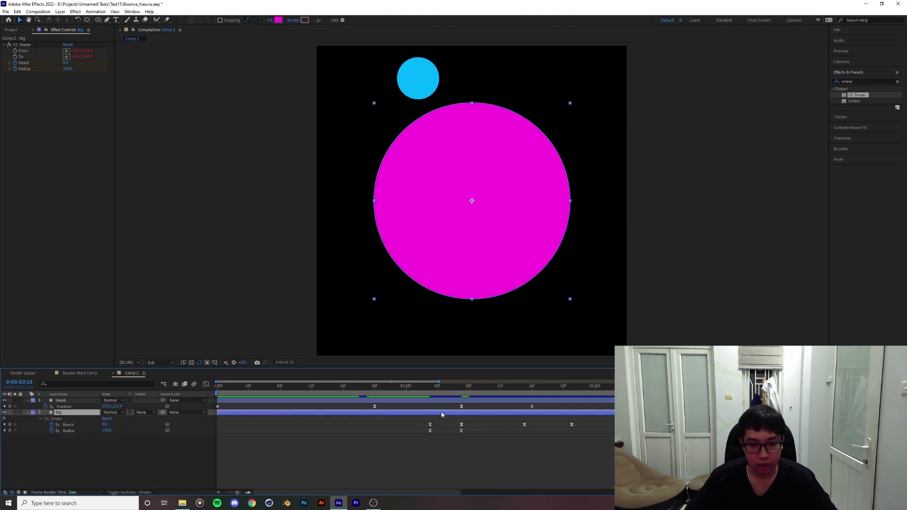
Step: Return to Comp 2, collapse the Small layer's Position keyframes and preview the bounce
key(u)
click(415, 439)
key(space)
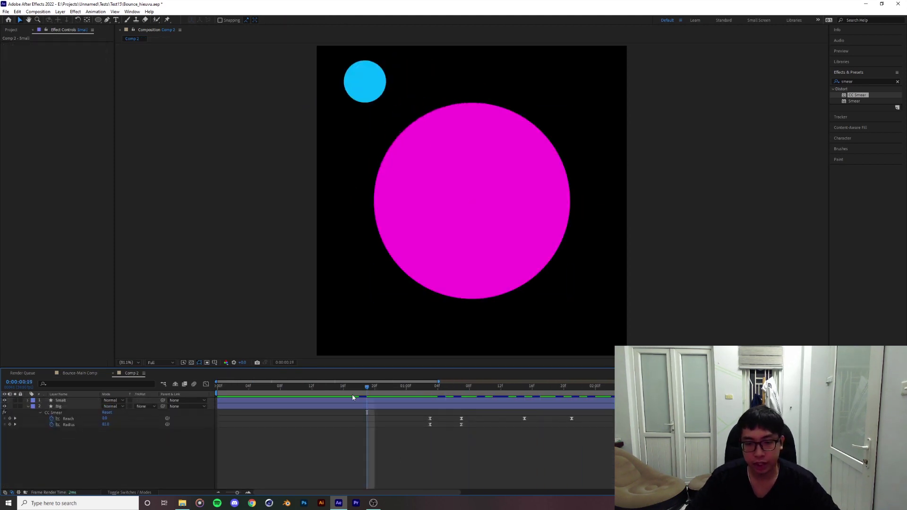